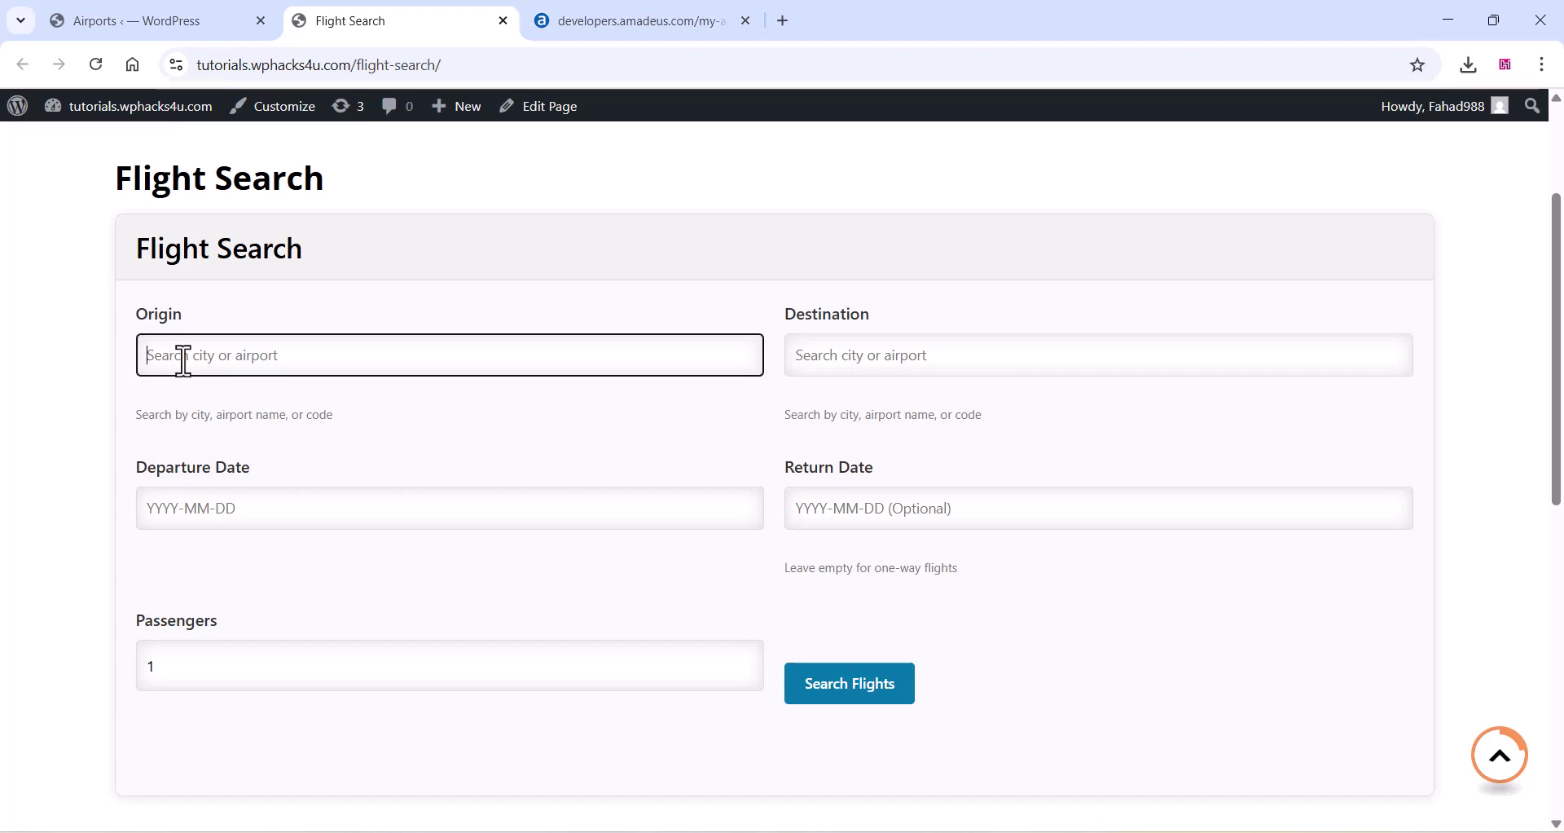
Set the flight search route from DXB - Dubai to LHR - London Heathrow.
text(dxb)
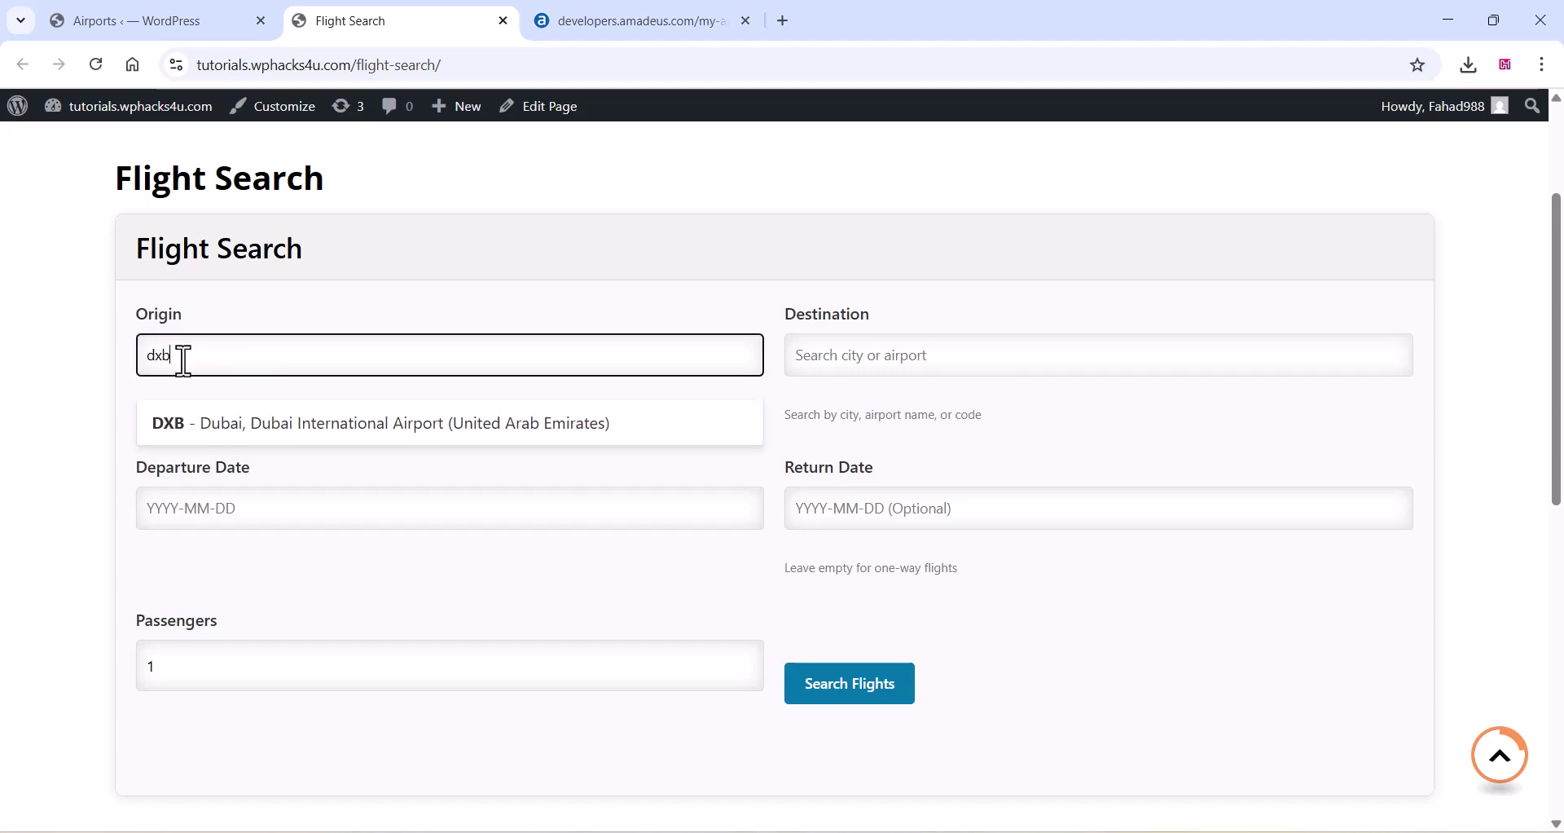
click(248, 425)
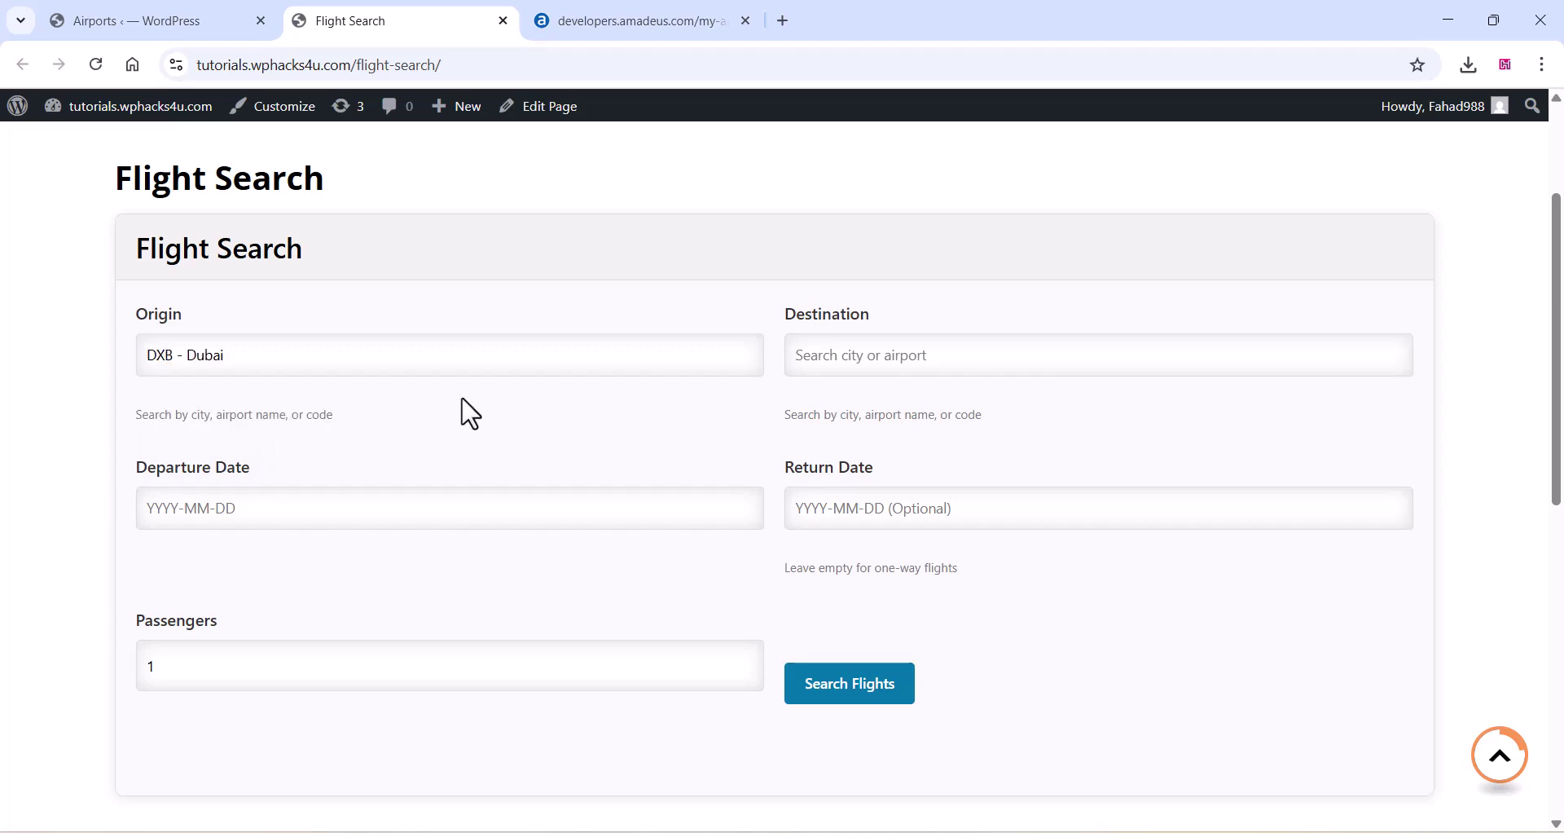
click(839, 361)
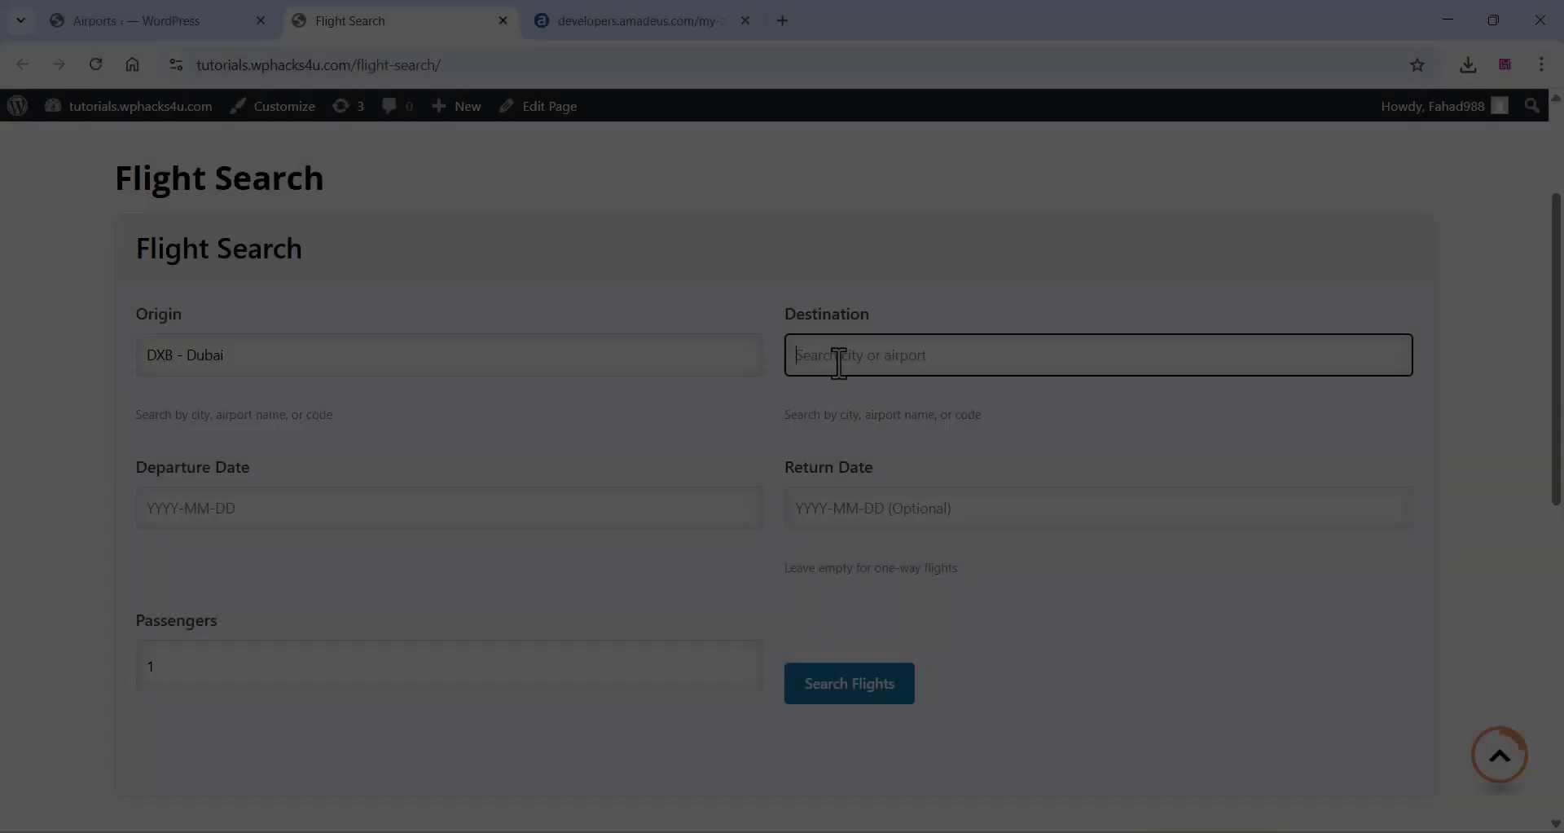
text(london)
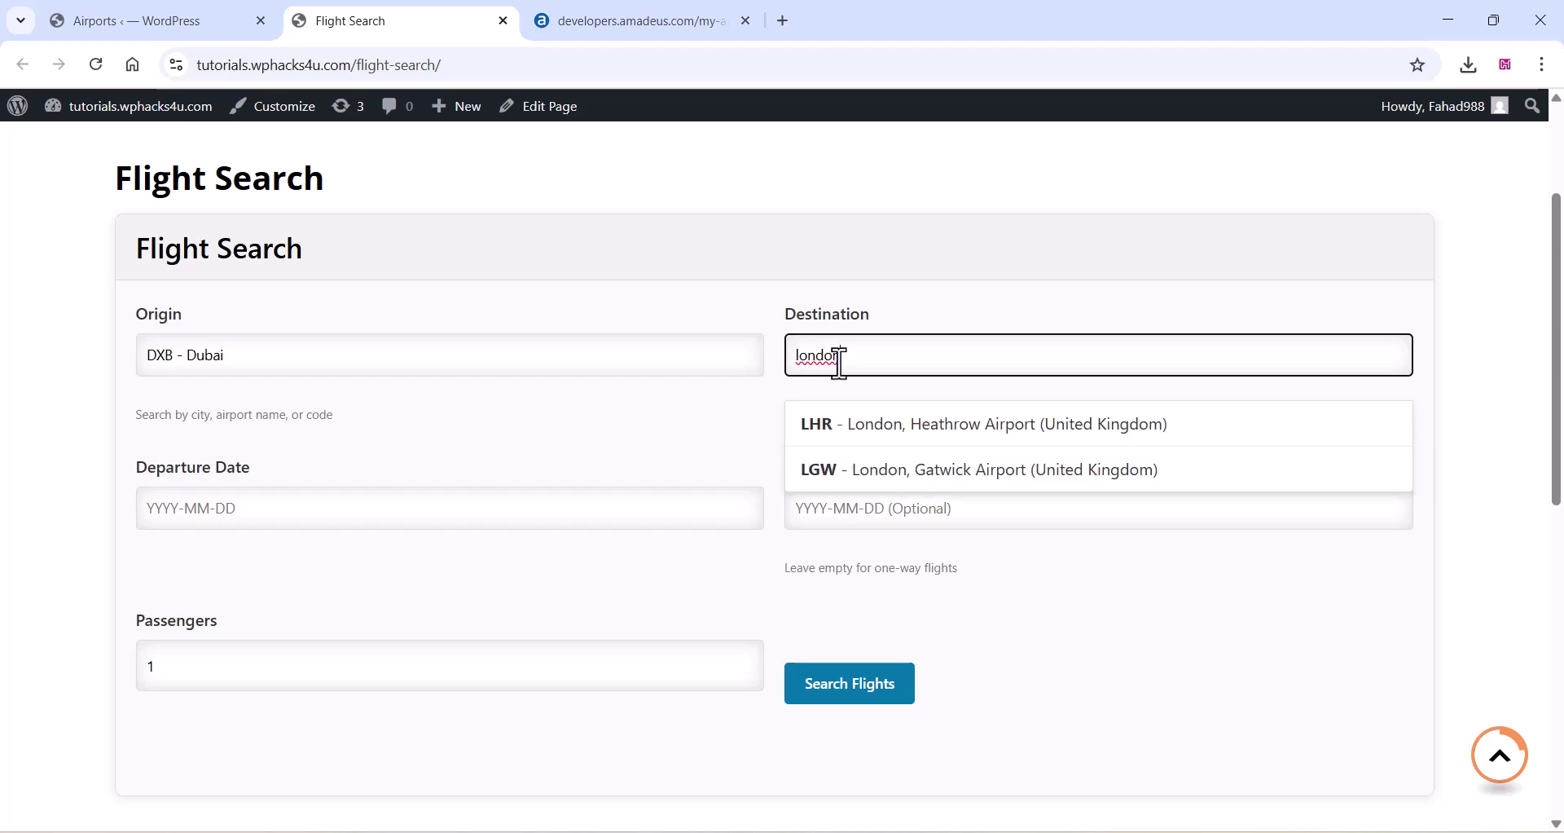
click(986, 440)
Set the departure date to 24 April 2025 and run the flight search.
click(196, 507)
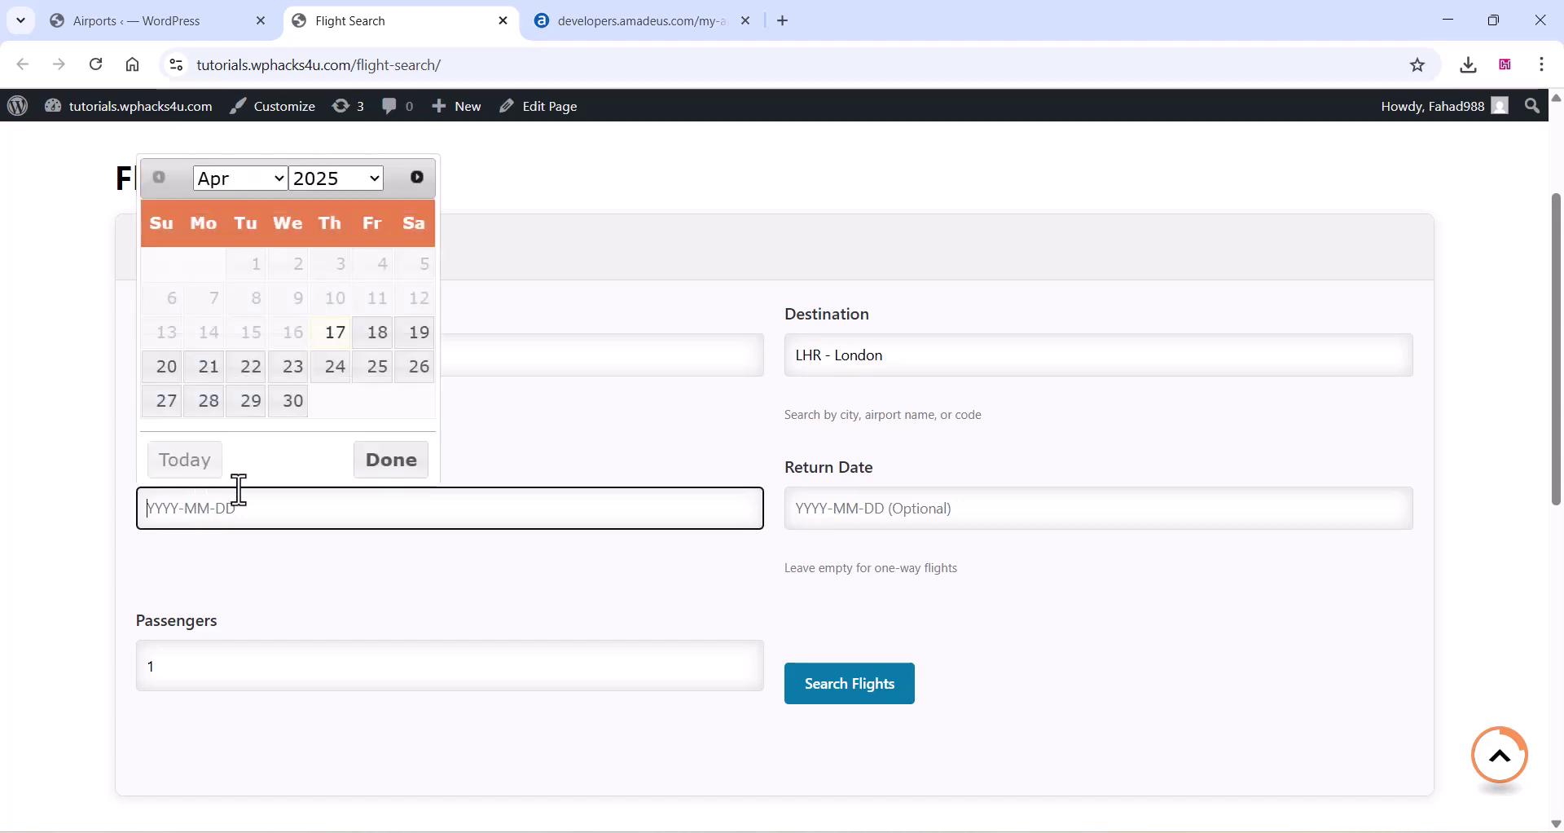
click(346, 370)
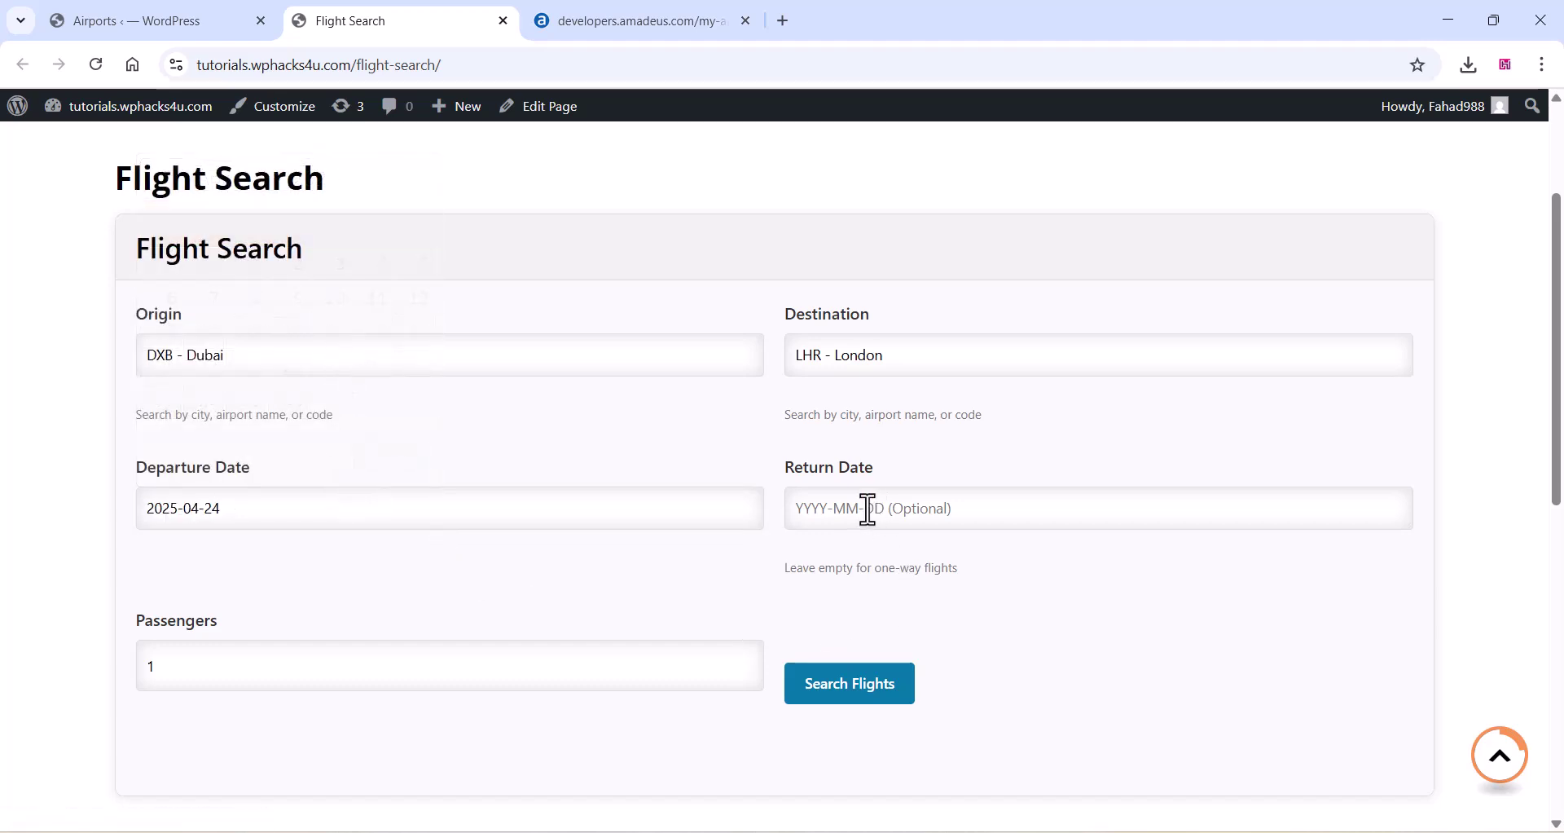
scroll(597, 619, up, 1)
scroll(604, 623, down, 1)
click(827, 691)
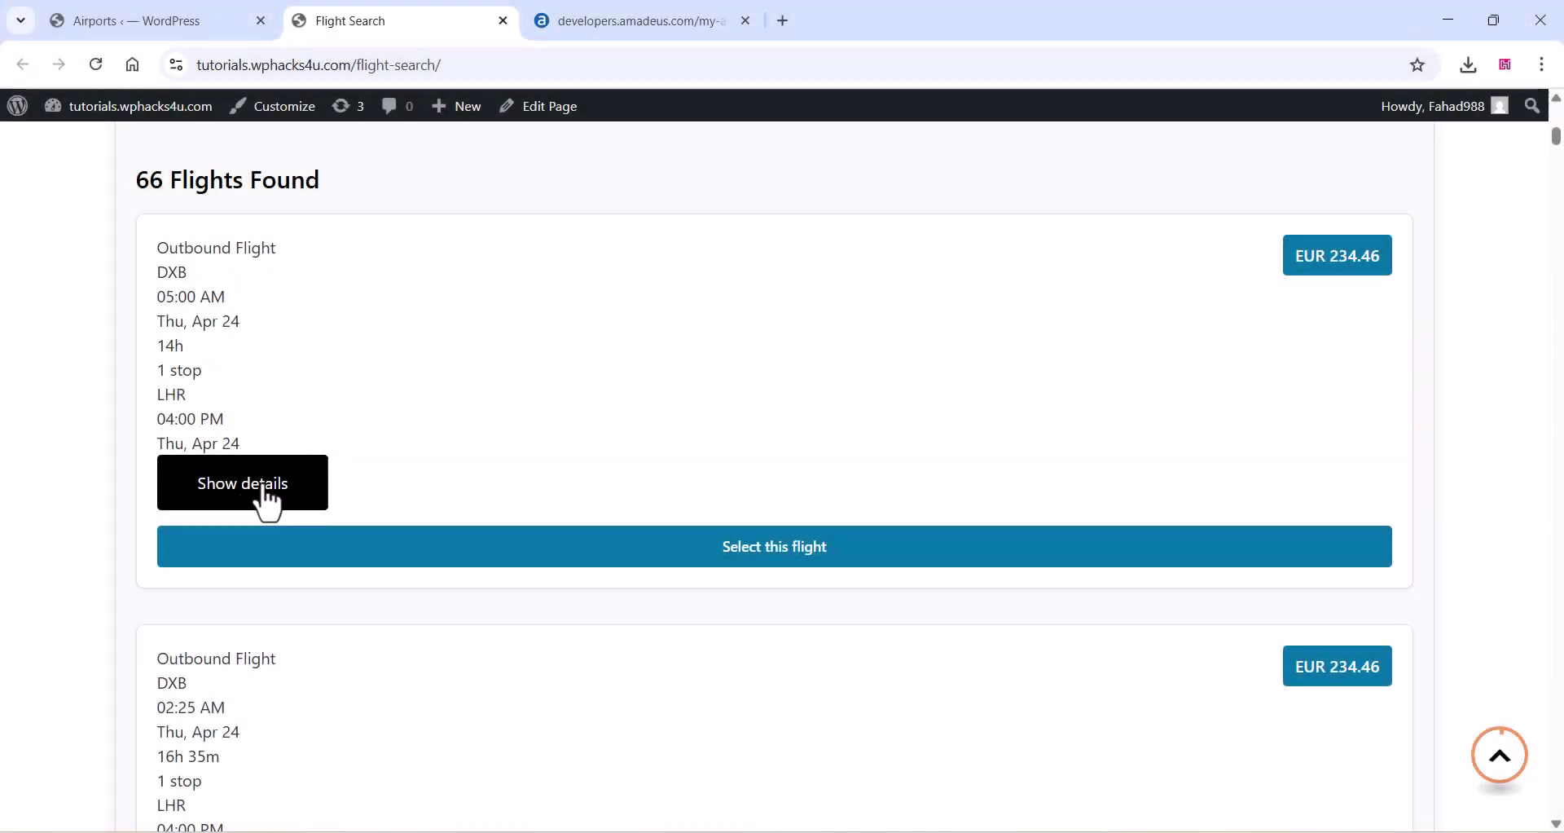
Expand the first DXB–LHR result's details, select that flight, and scroll through the results.
click(266, 502)
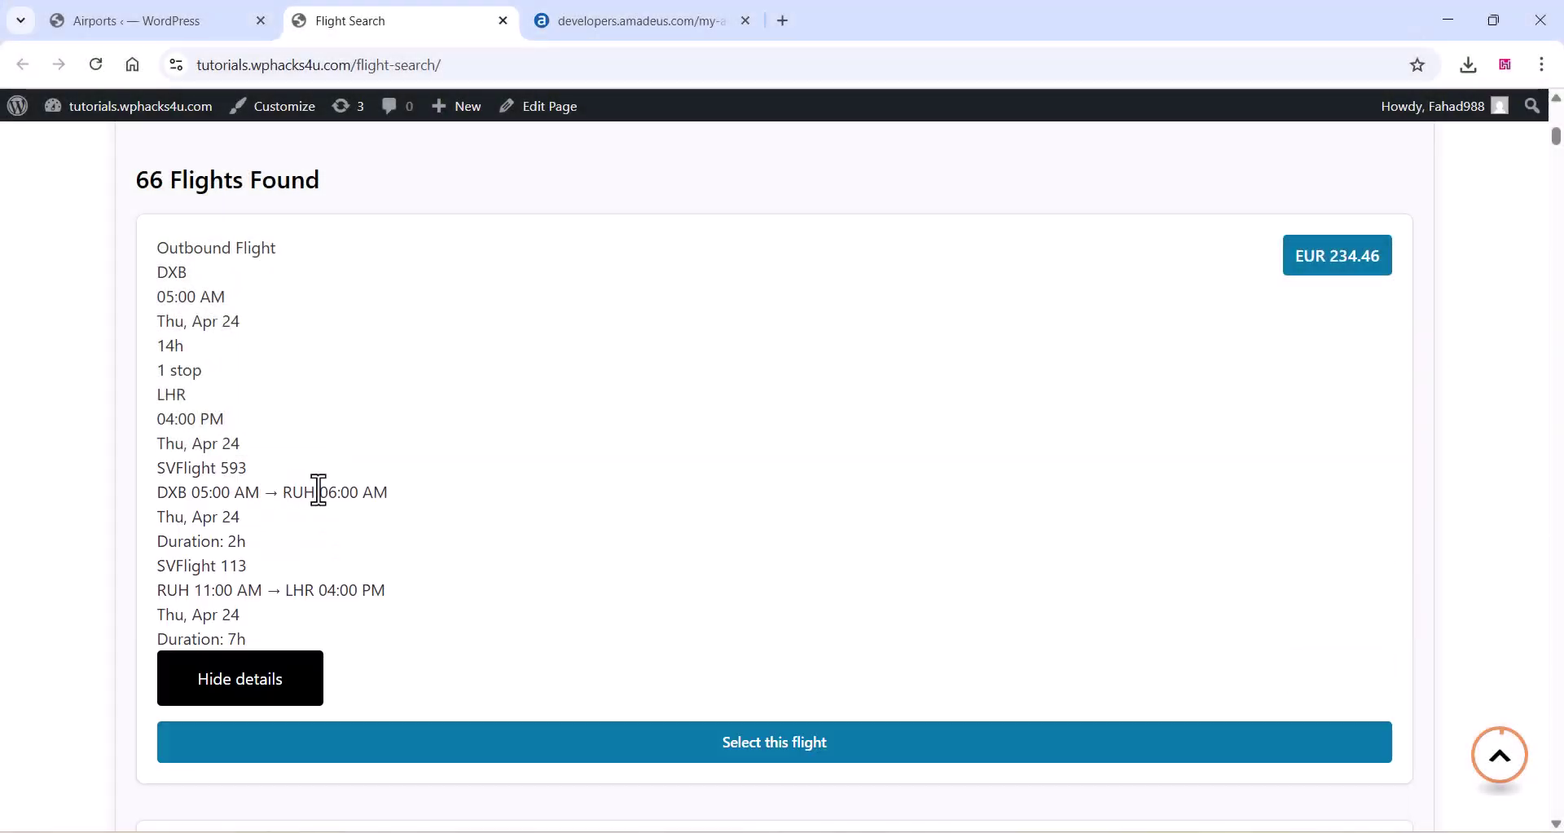
scroll(407, 557, down, 2)
click(743, 554)
scroll(481, 541, up, 4)
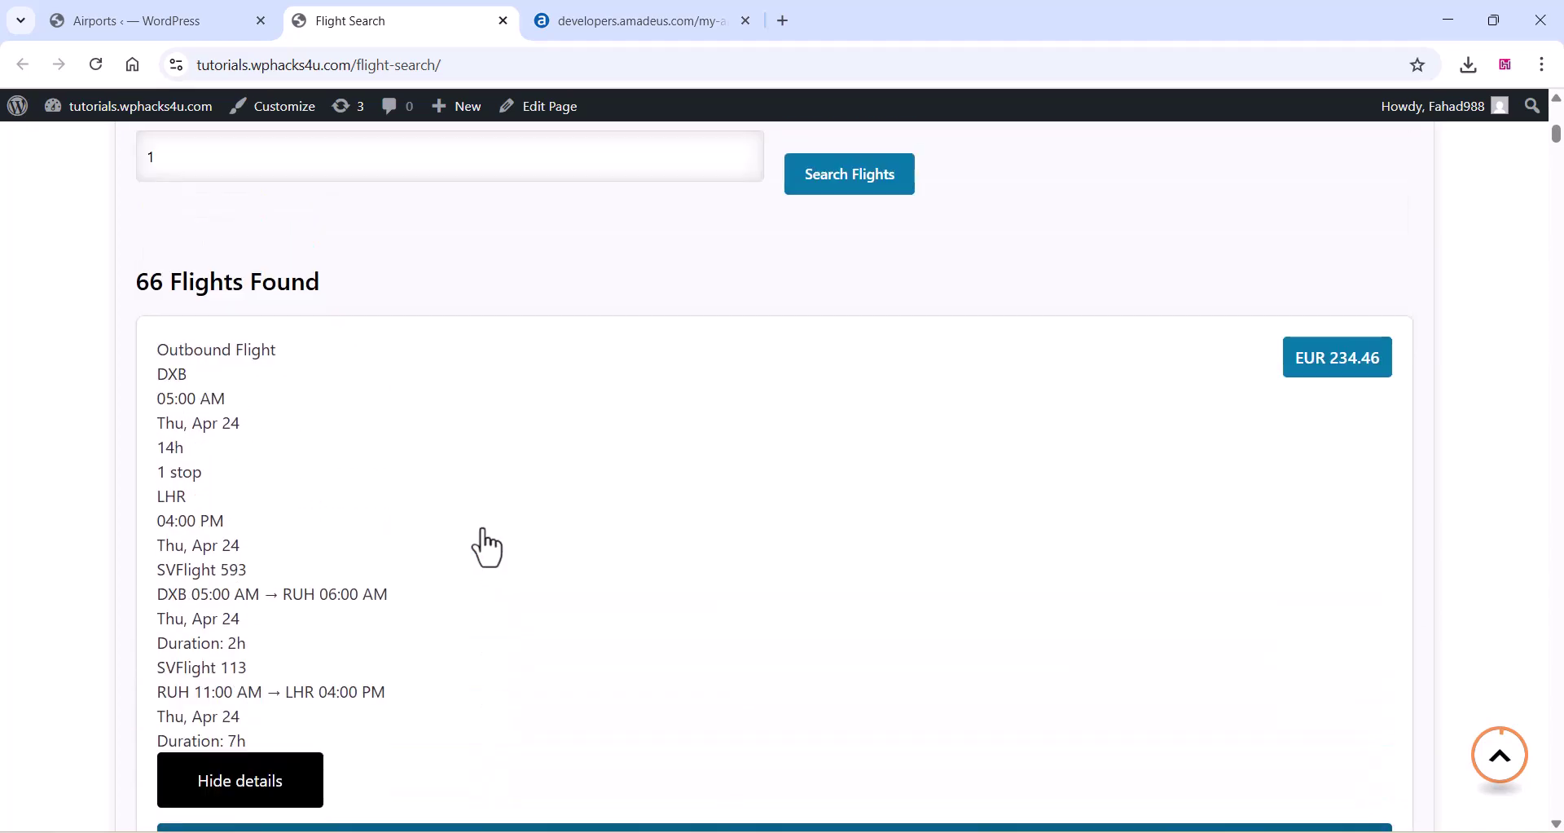
scroll(481, 541, down, 3)
scroll(489, 541, down, 12)
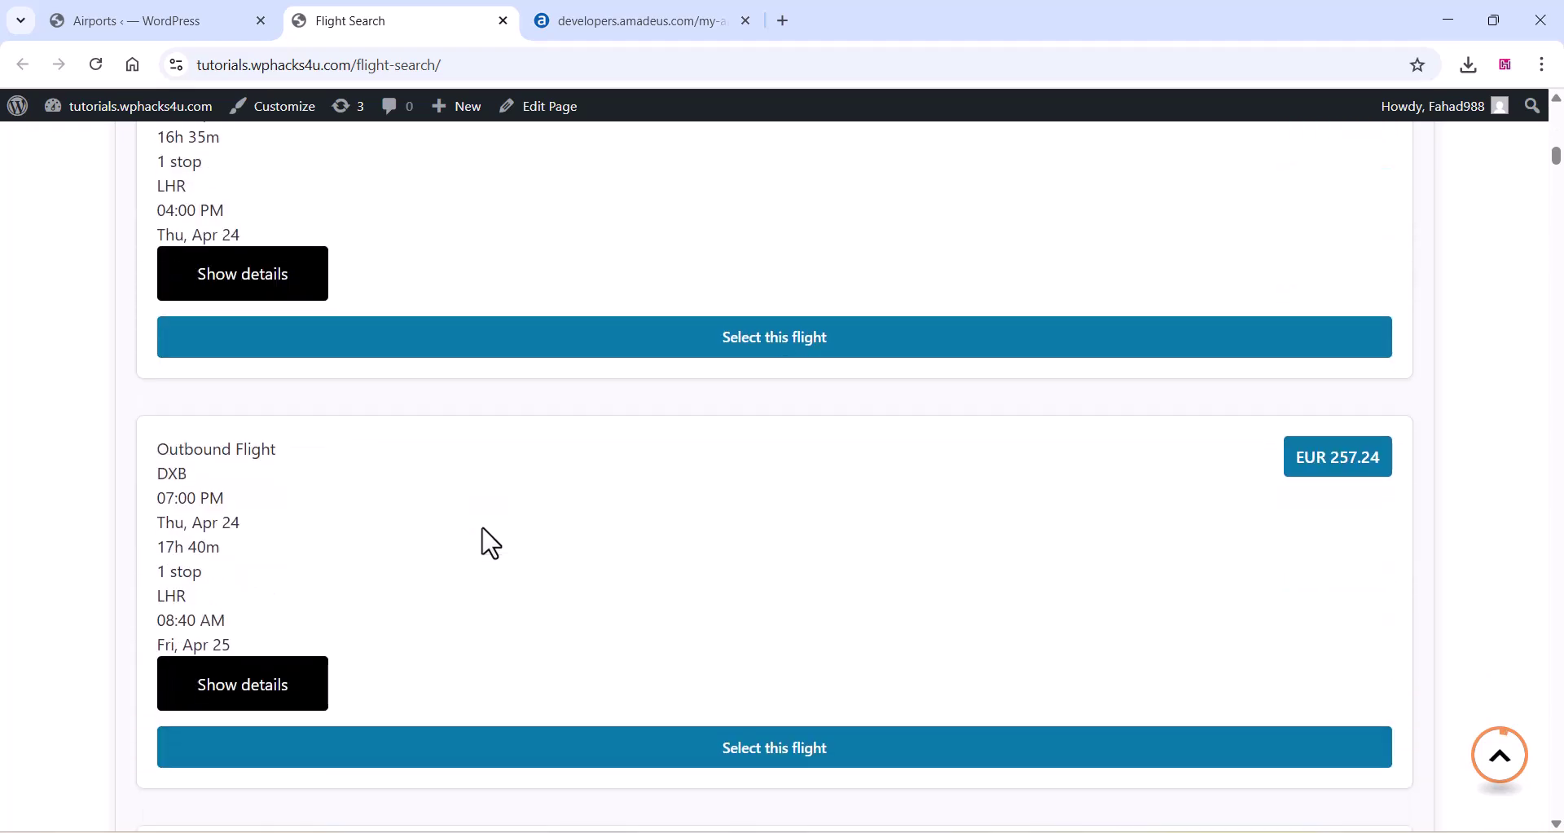
scroll(489, 542, down, 13)
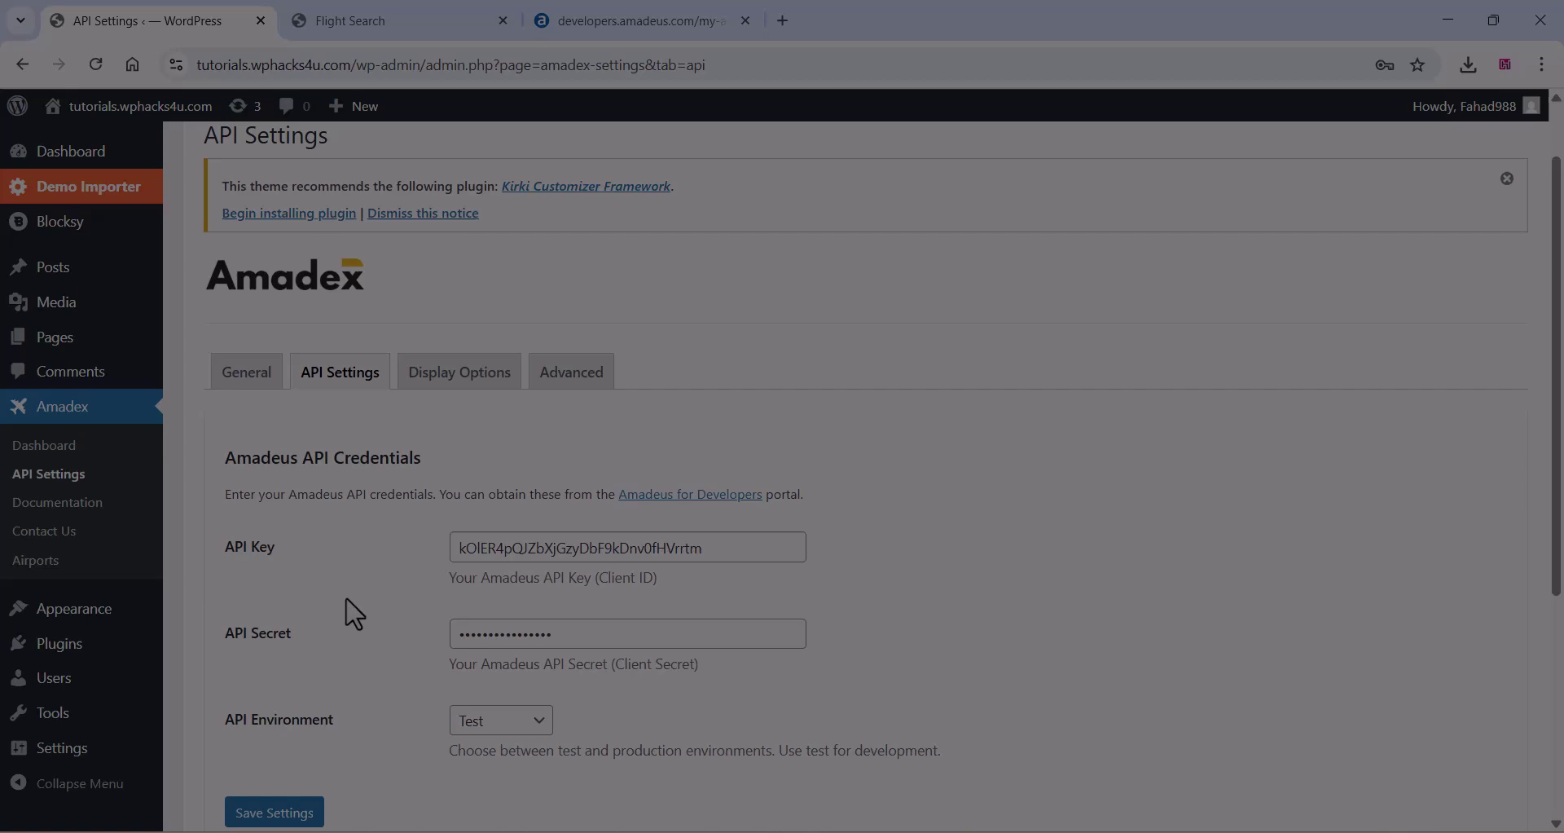
Run the Amadeus API connection test from the API Settings tab.
scroll(349, 607, down, 5)
click(294, 642)
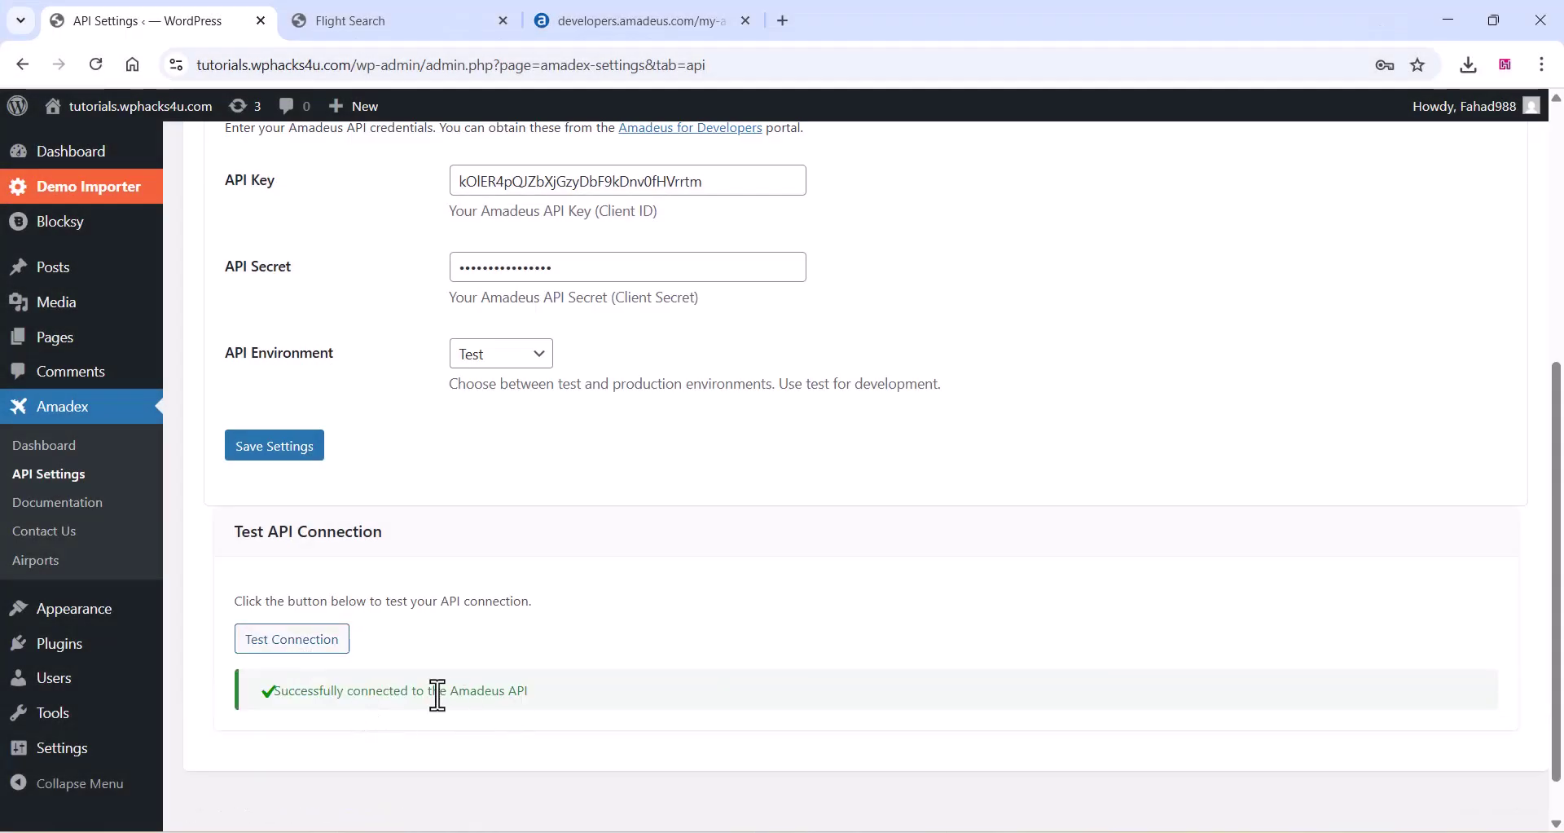
scroll(462, 691, up, 3)
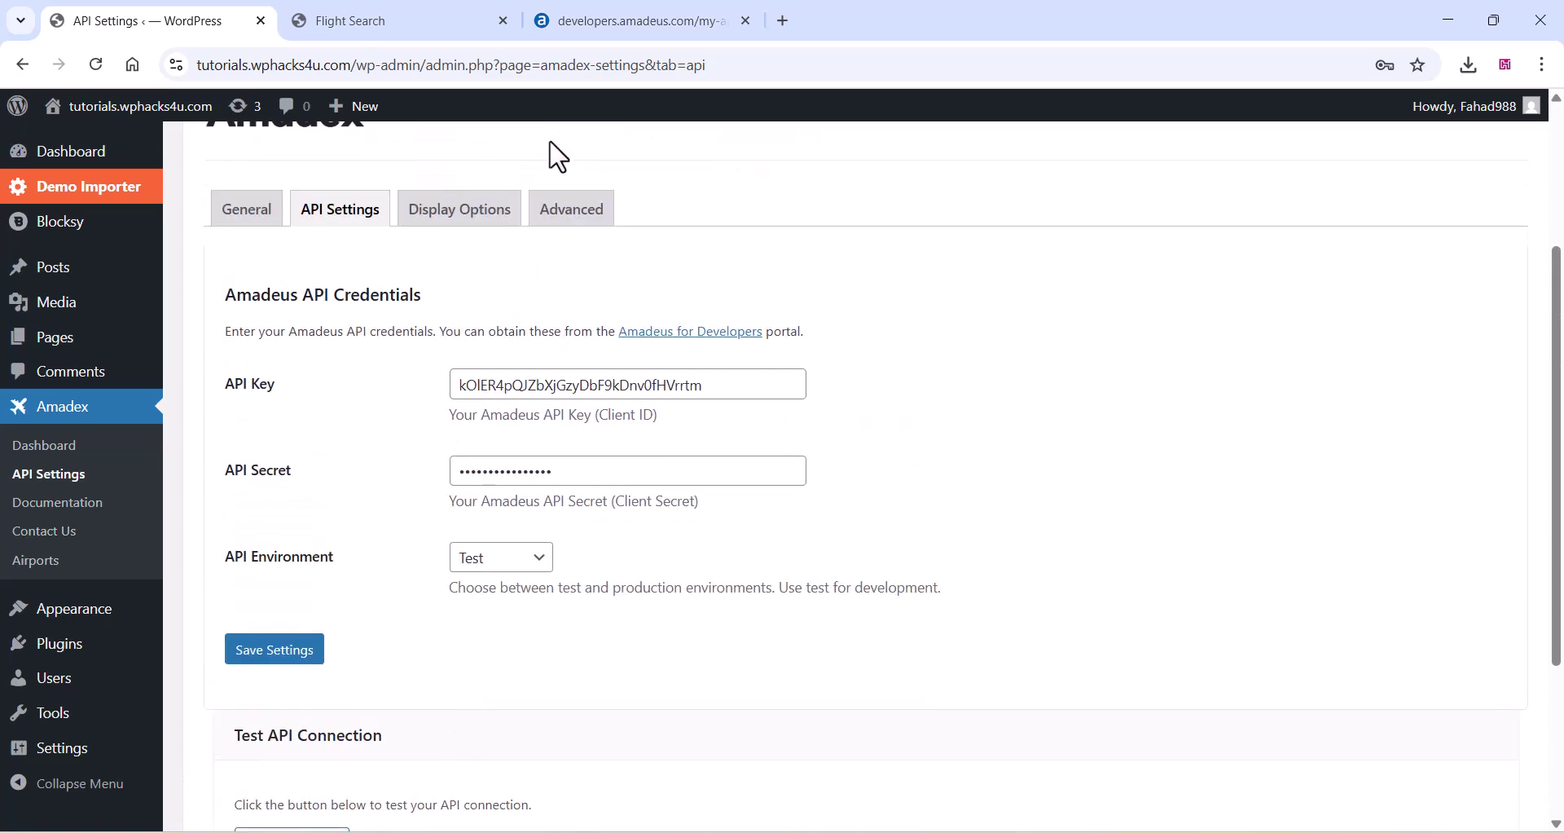
Review the Amadex Display Options and Advanced settings tabs.
click(455, 212)
scroll(637, 541, down, 3)
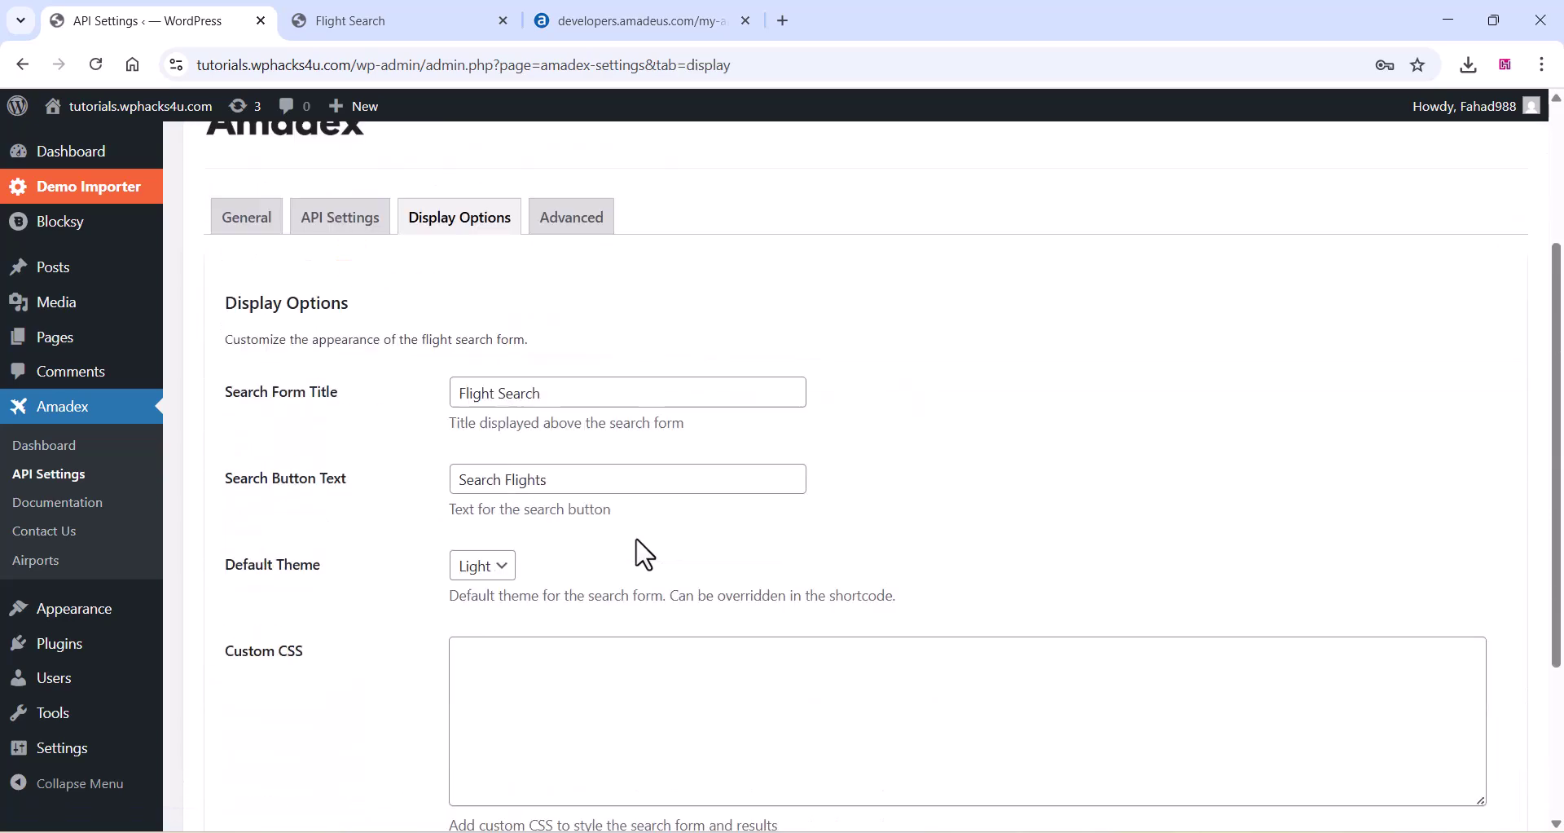
scroll(637, 541, down, 1)
scroll(638, 541, up, 1)
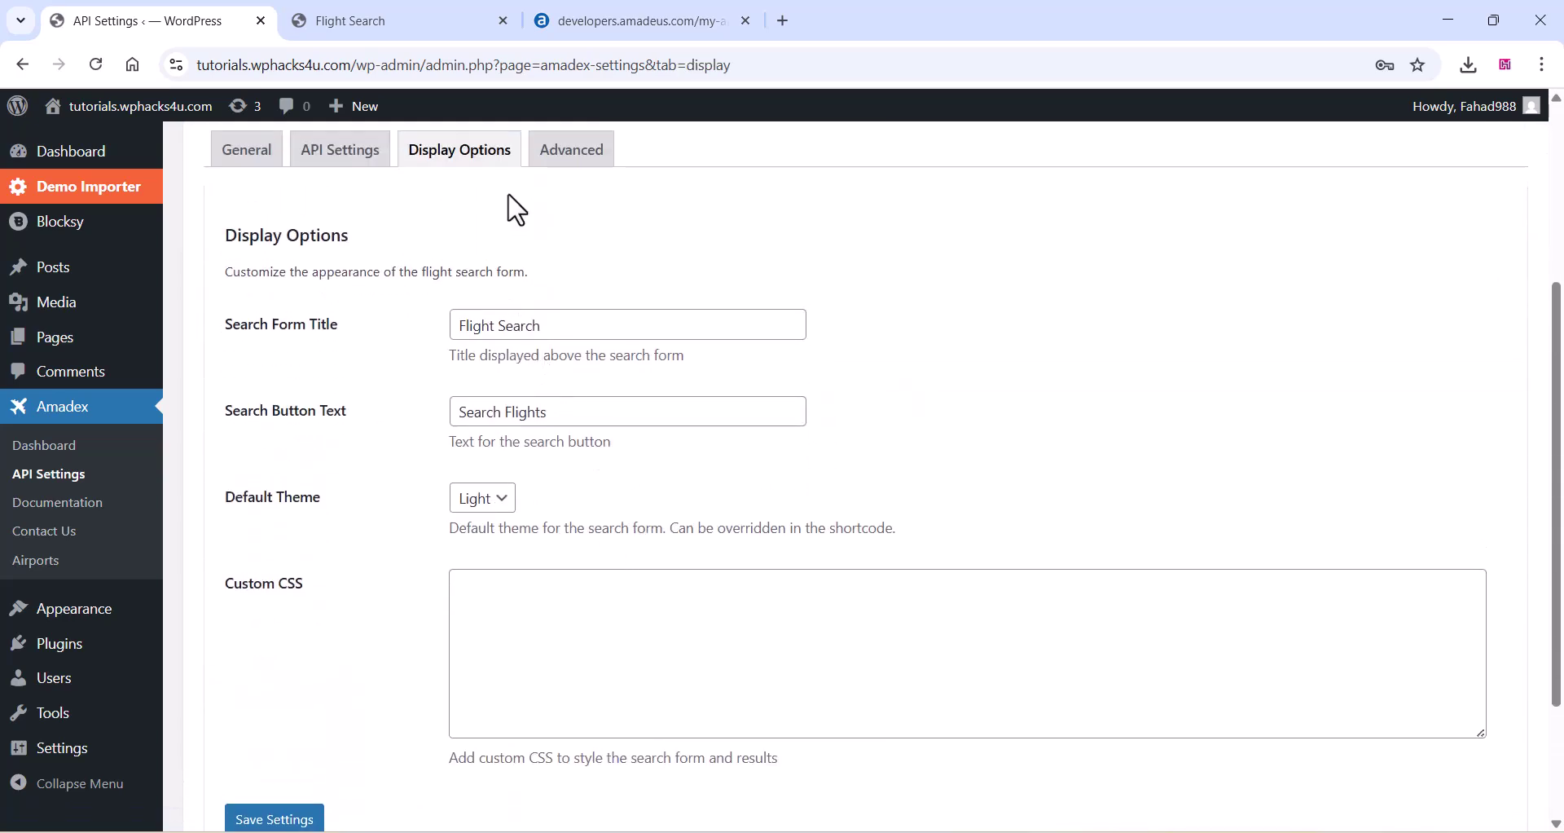
click(572, 156)
scroll(472, 552, down, 3)
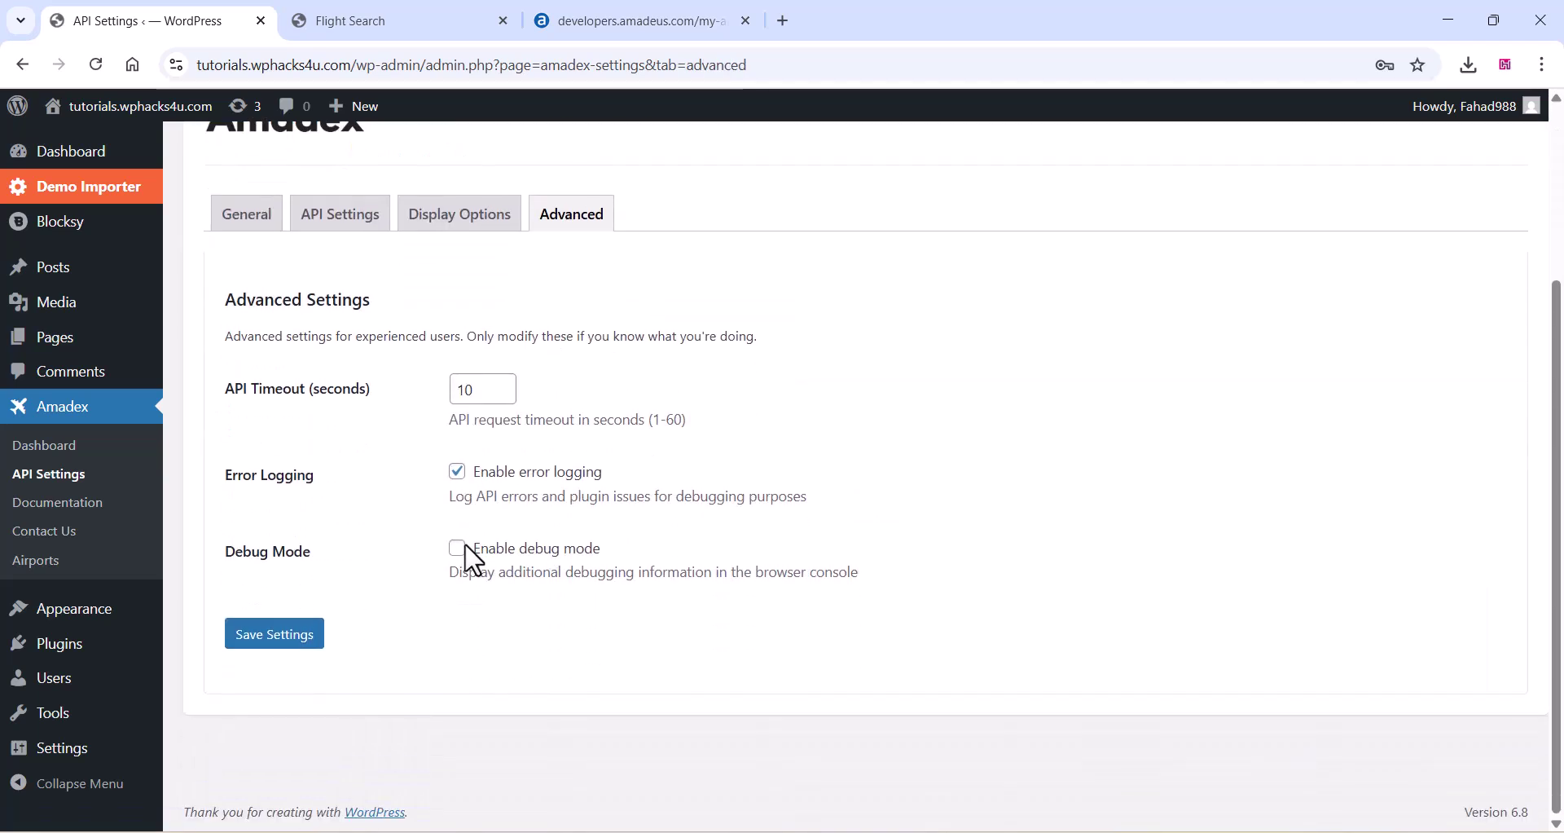
Browse the Amadex Documentation's shortcodes and Amadeus API sections, then the Contact page.
click(48, 508)
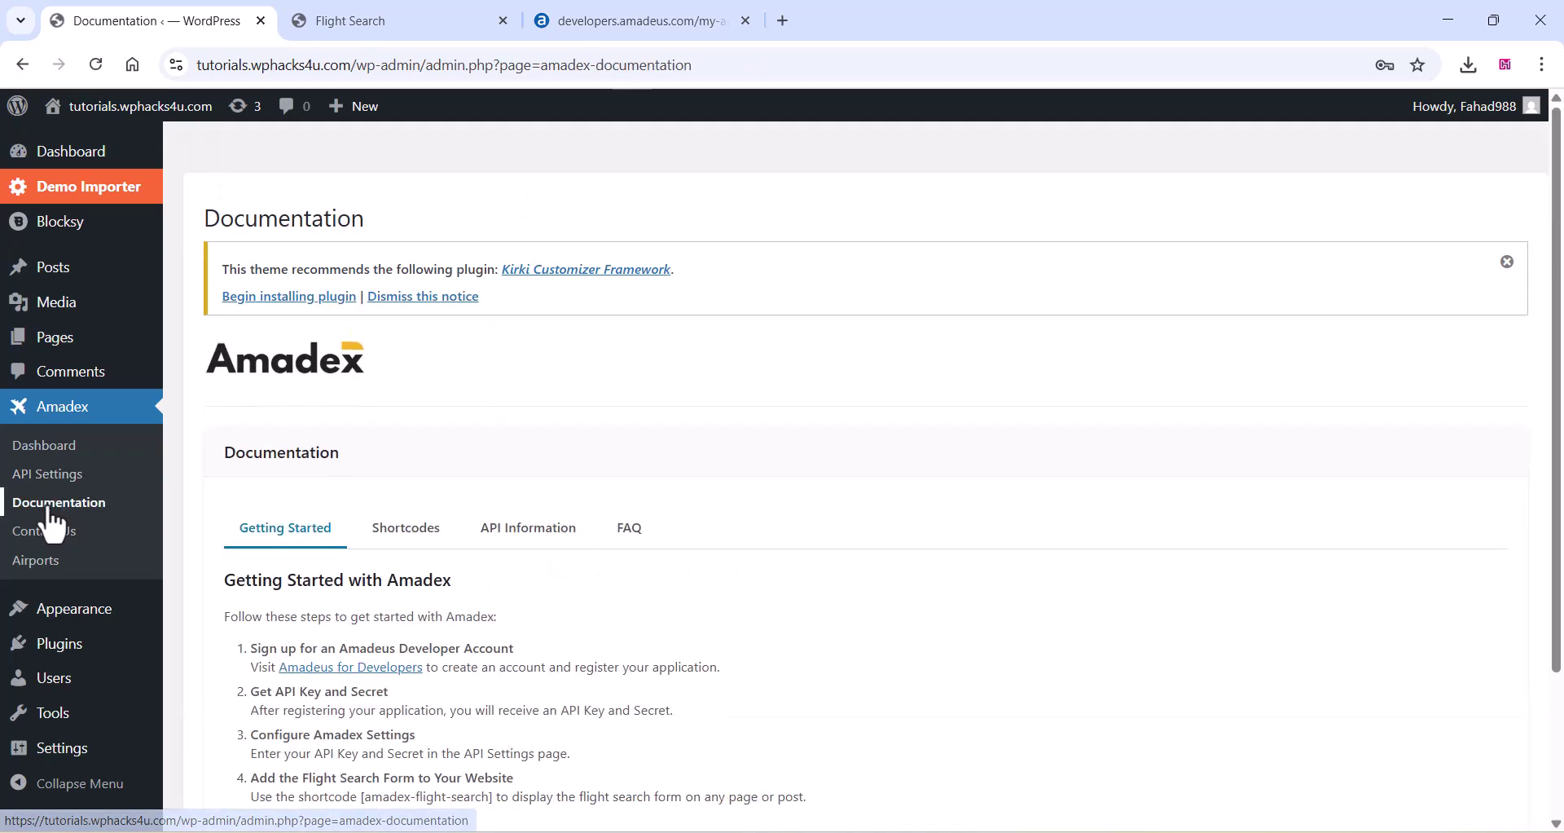
scroll(600, 566, down, 3)
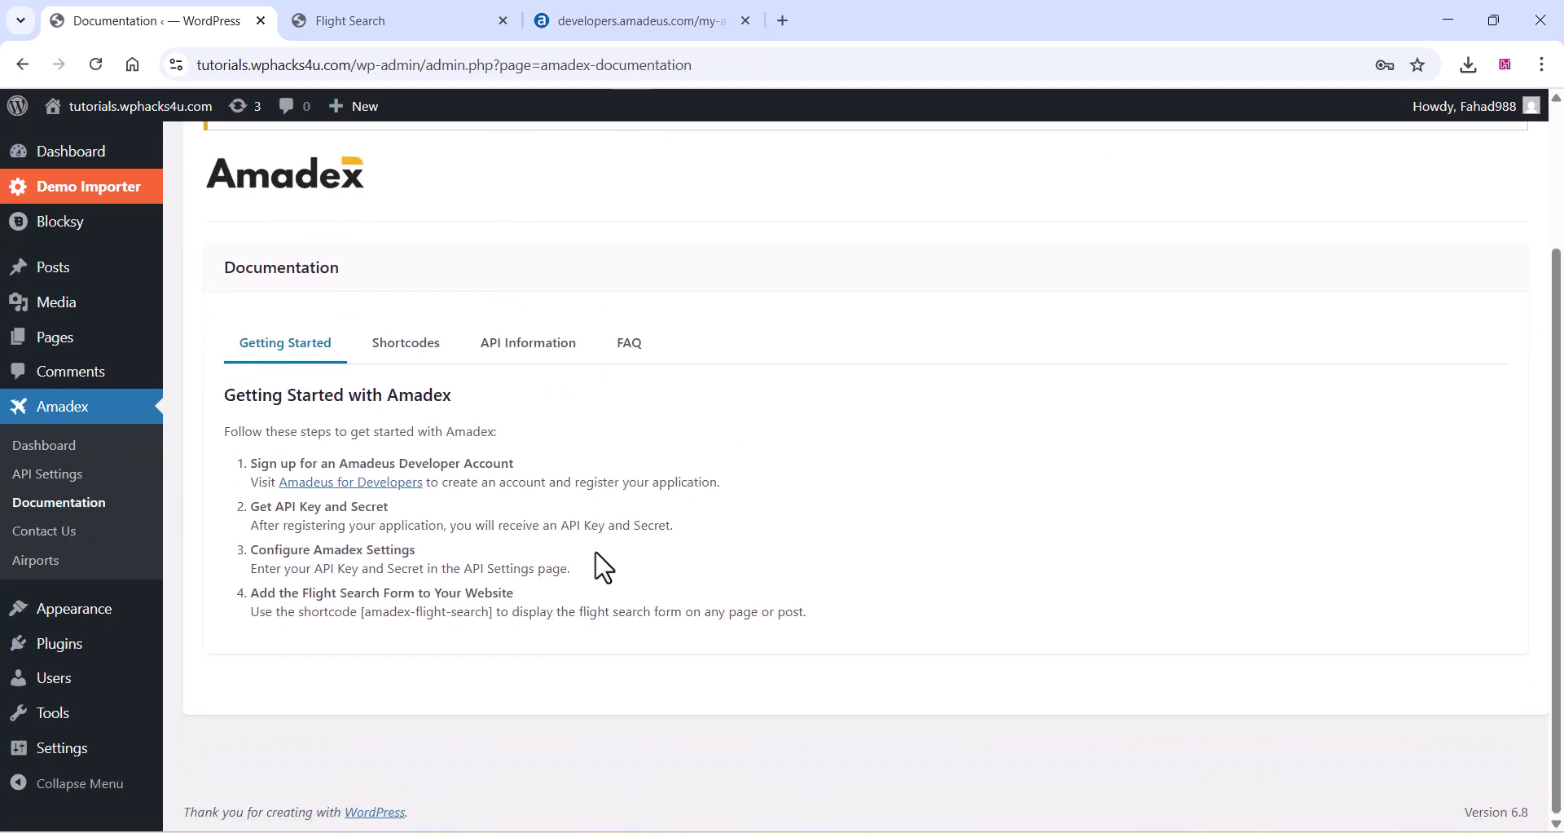
click(401, 352)
click(544, 349)
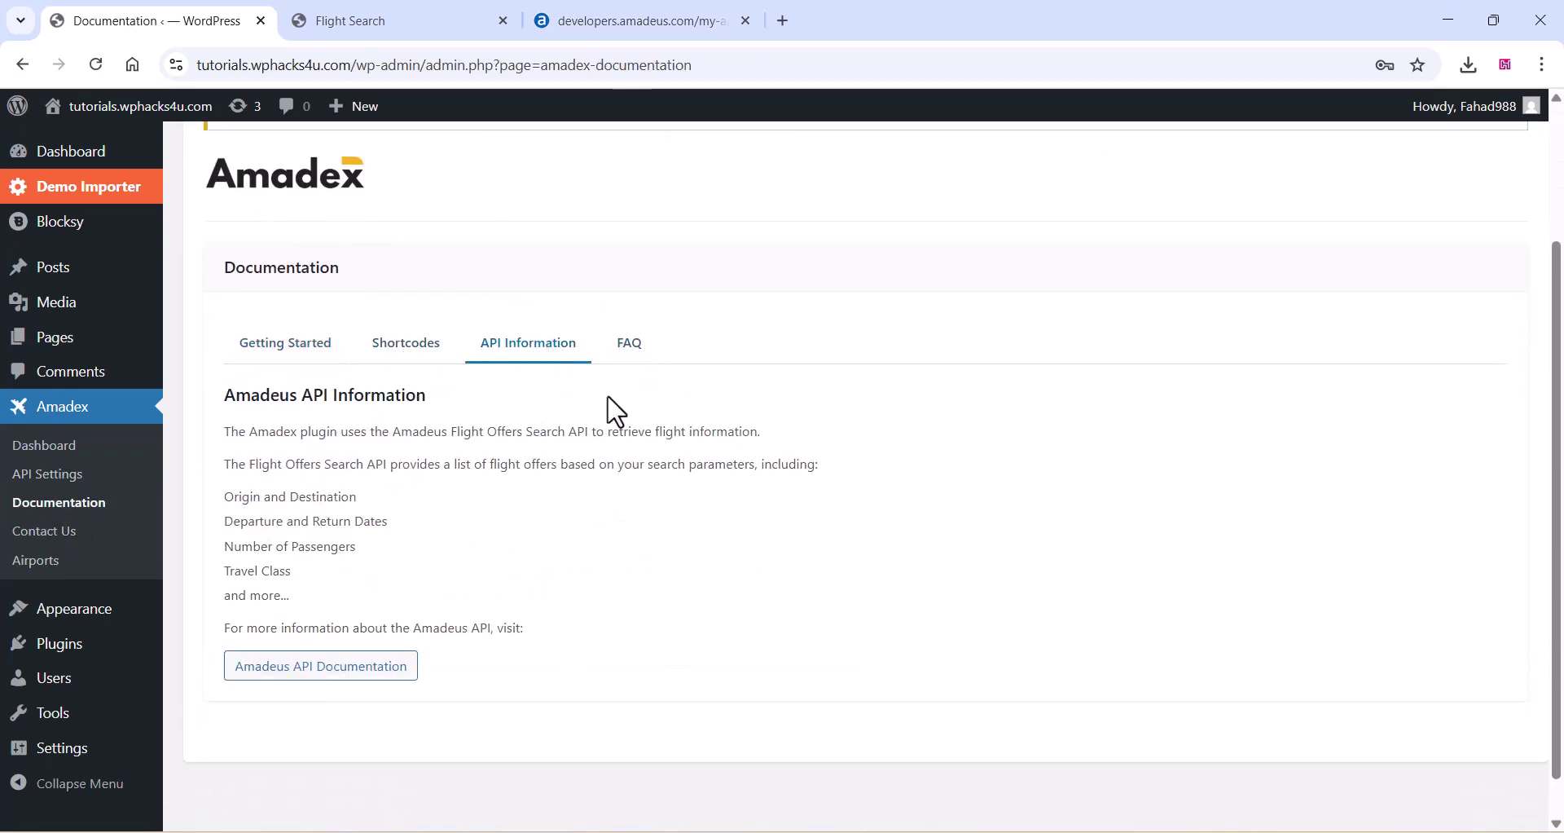
click(49, 545)
scroll(416, 448, down, 5)
scroll(415, 452, down, 1)
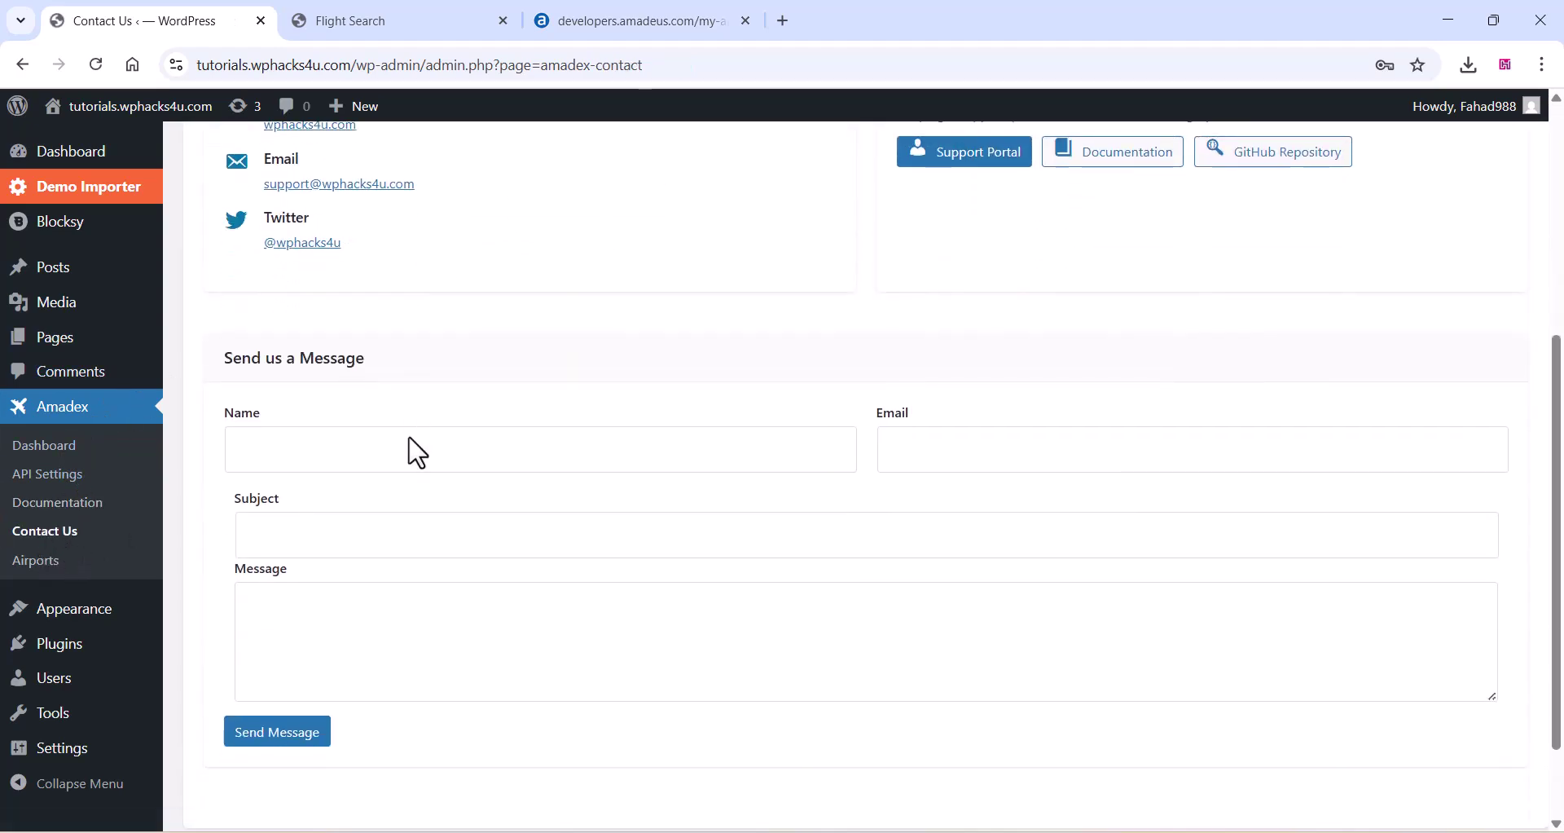
Show the Amadex Airports list, scrolled back up to the Add New Airport form.
click(47, 561)
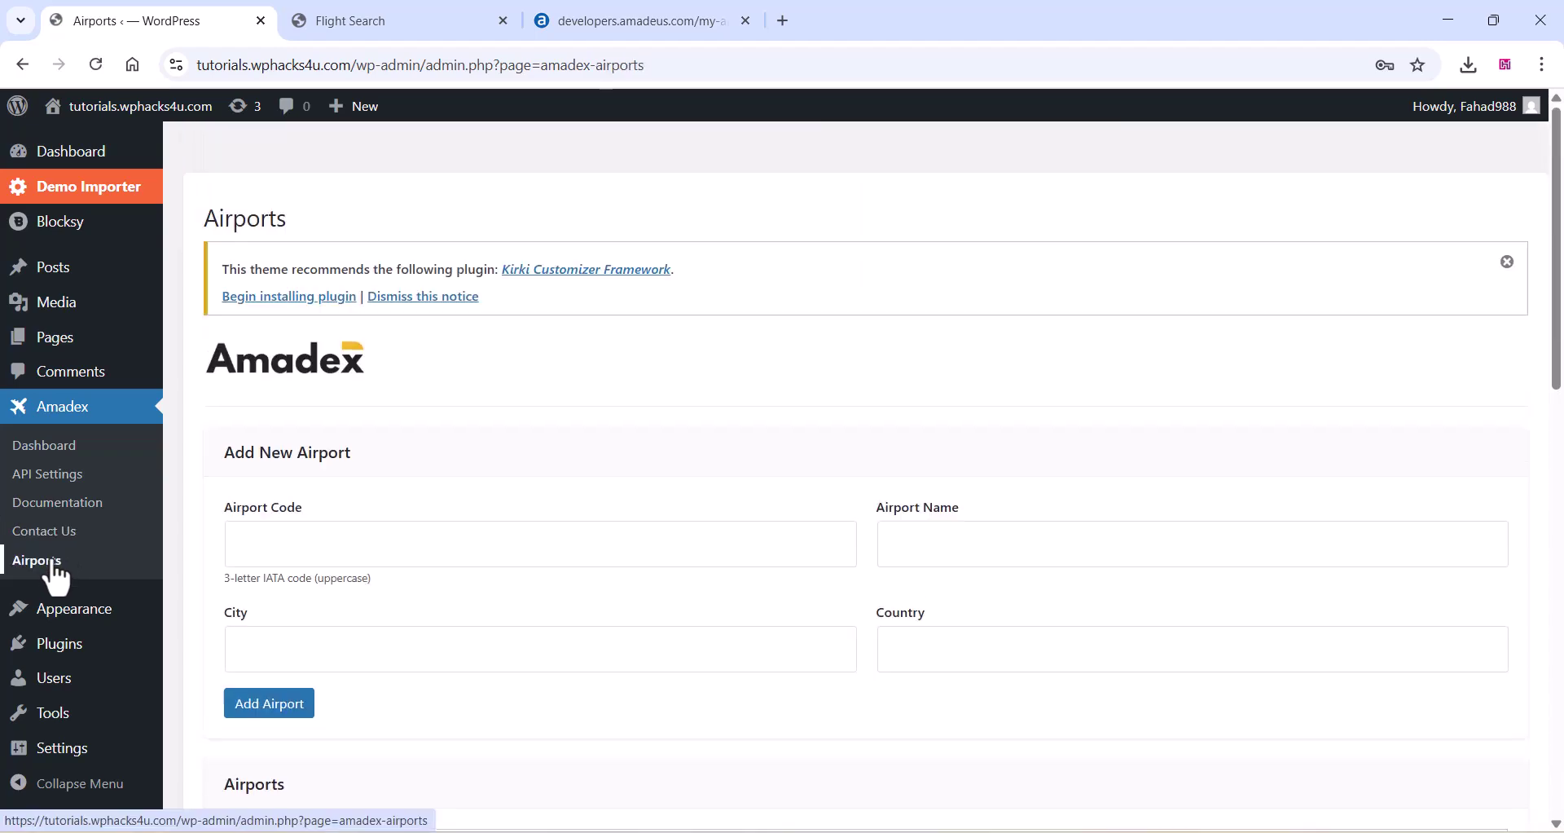
scroll(544, 476, down, 15)
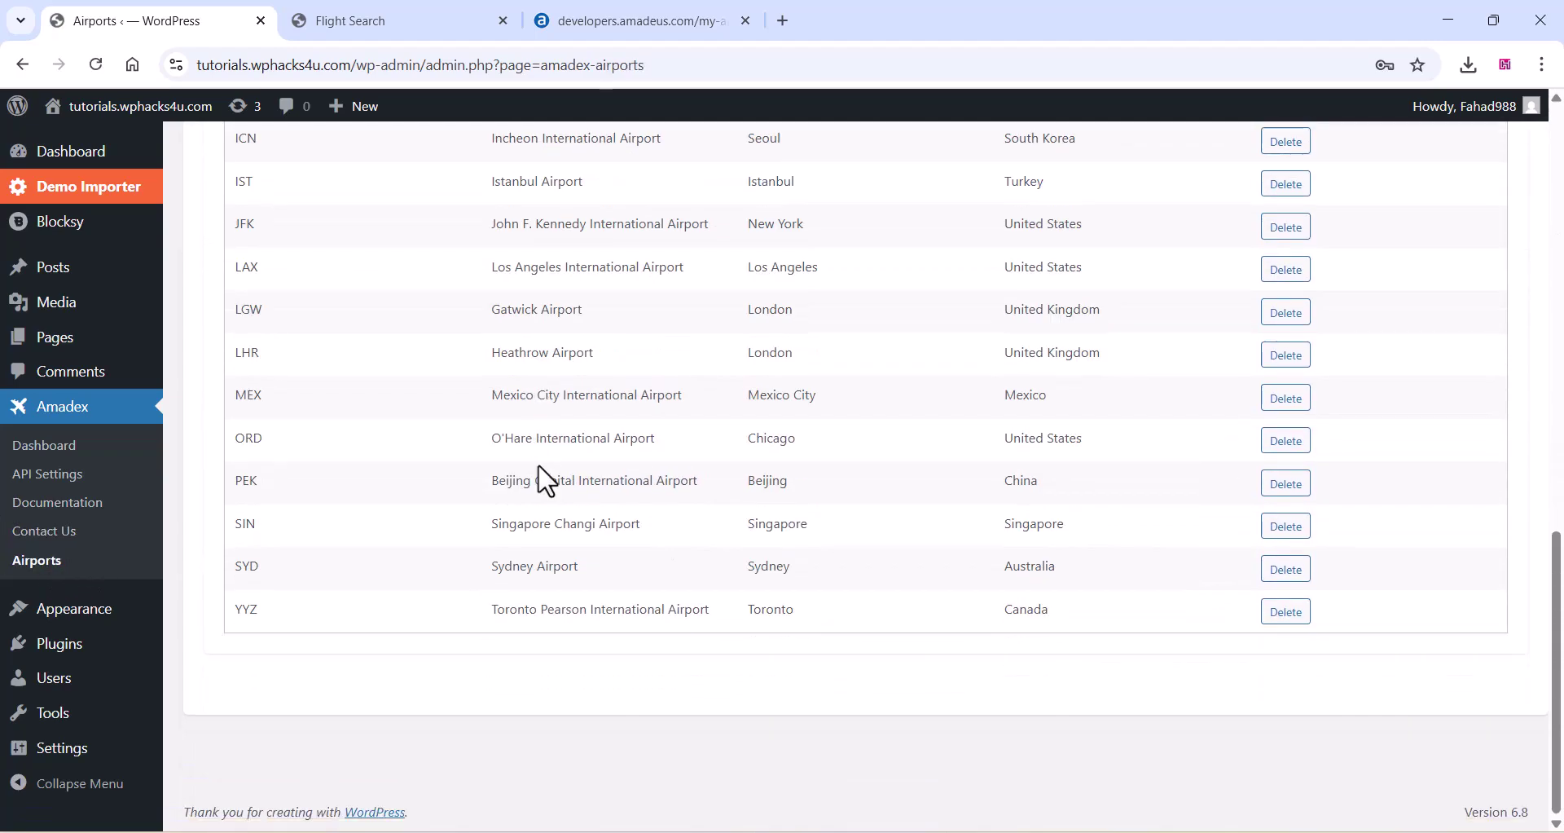
scroll(544, 481, up, 4)
scroll(545, 481, up, 4)
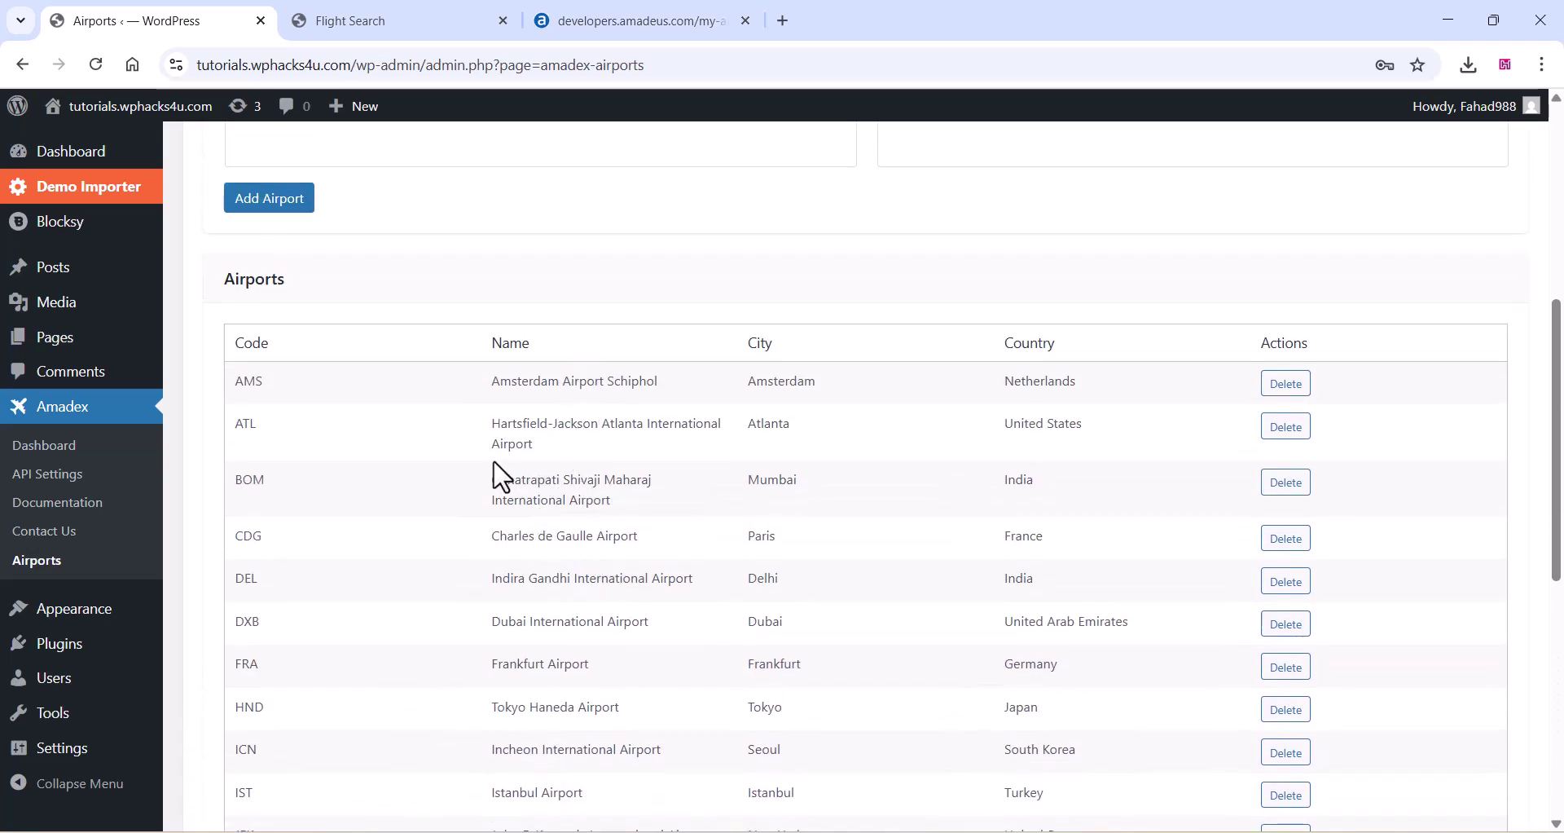
scroll(501, 476, up, 4)
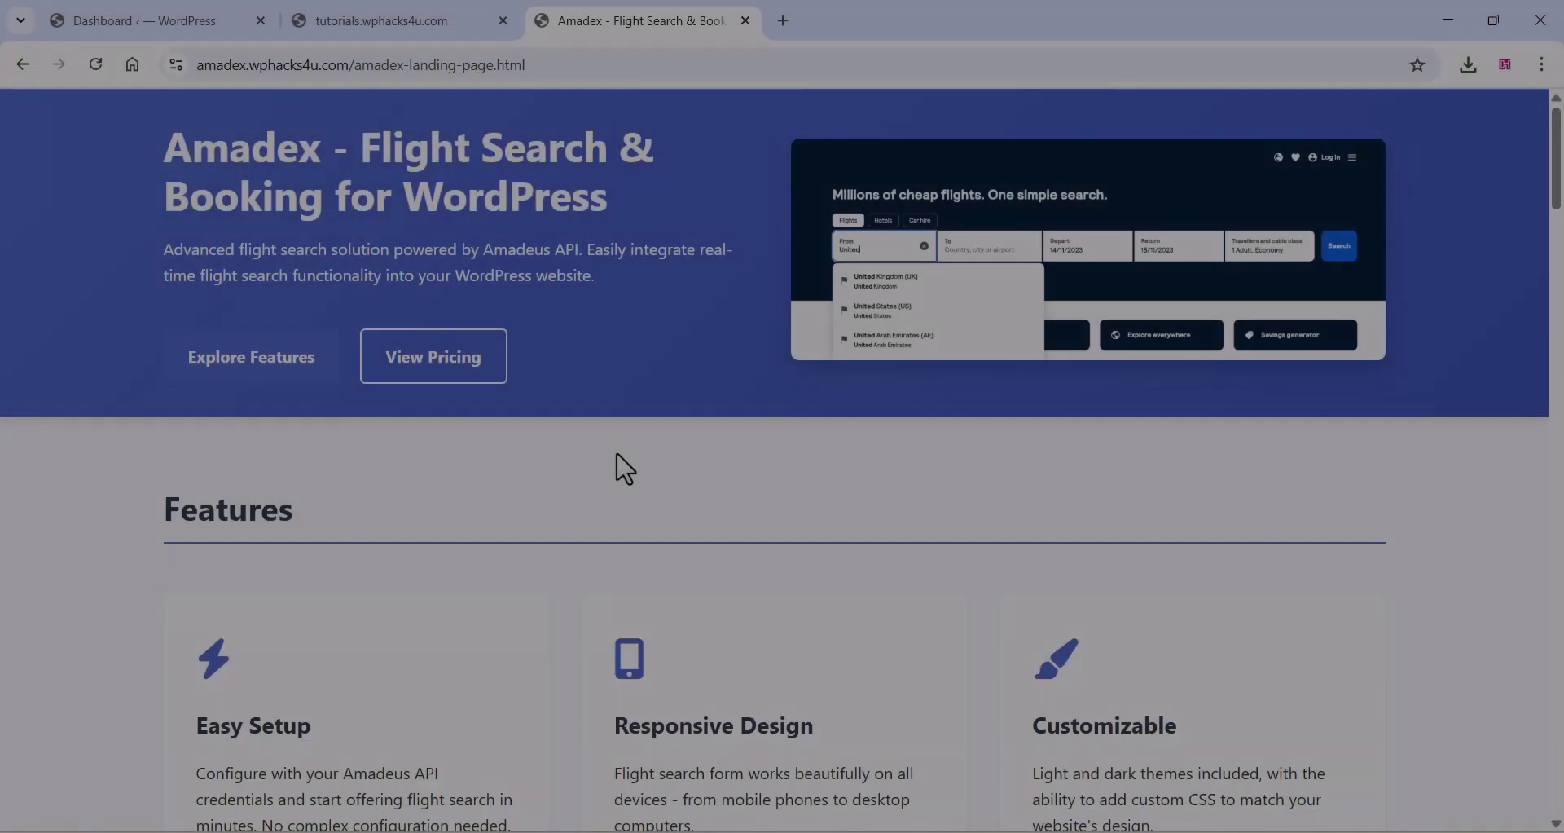
Read the Amadex landing page down through Features, testimonials and download options.
scroll(619, 471, down, 4)
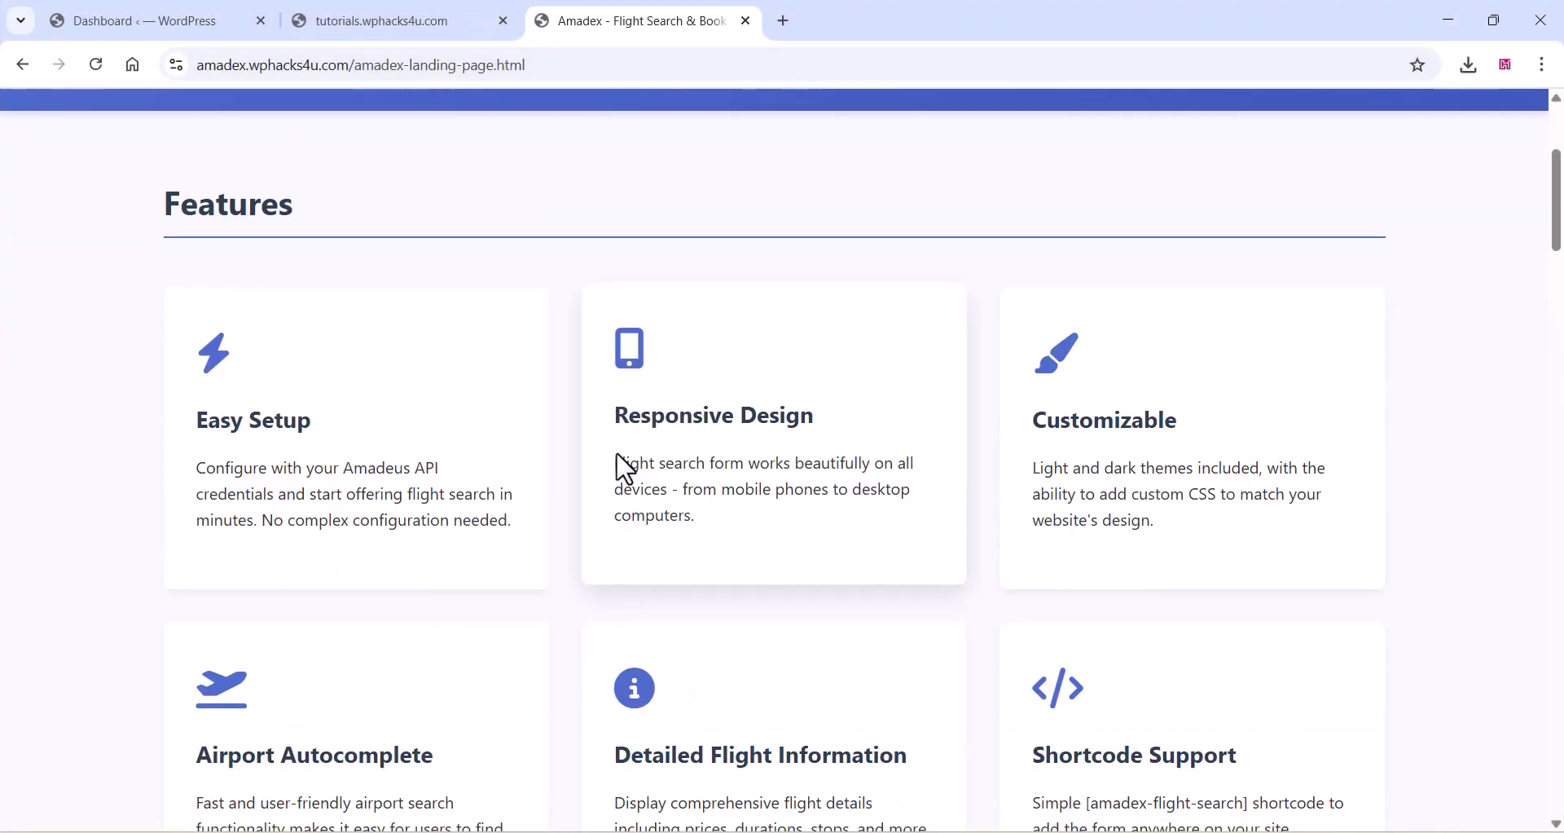
scroll(625, 469, down, 15)
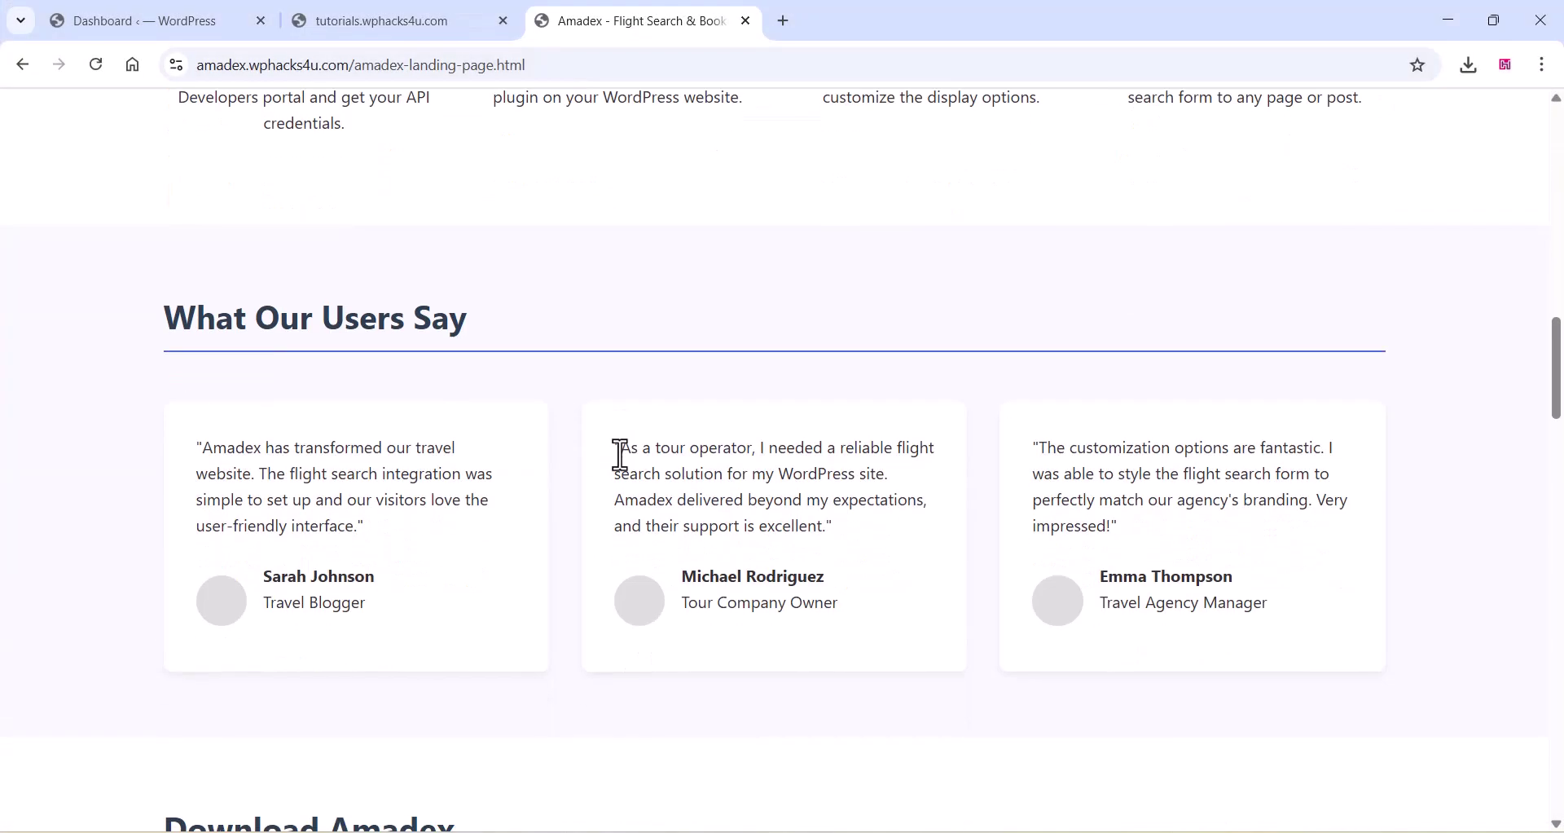
scroll(620, 454, down, 9)
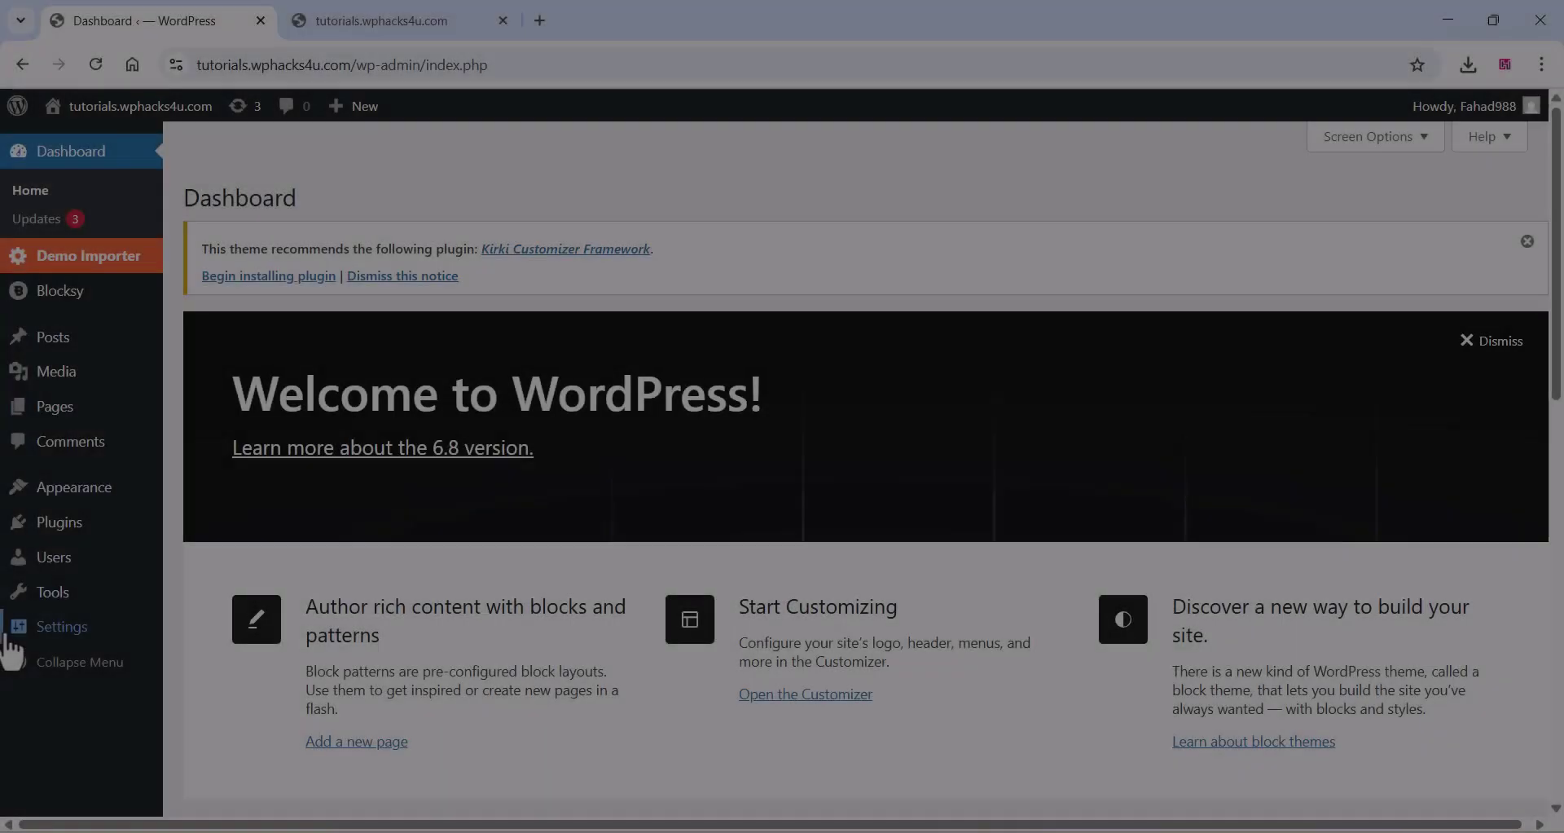
mouse_move(42, 521)
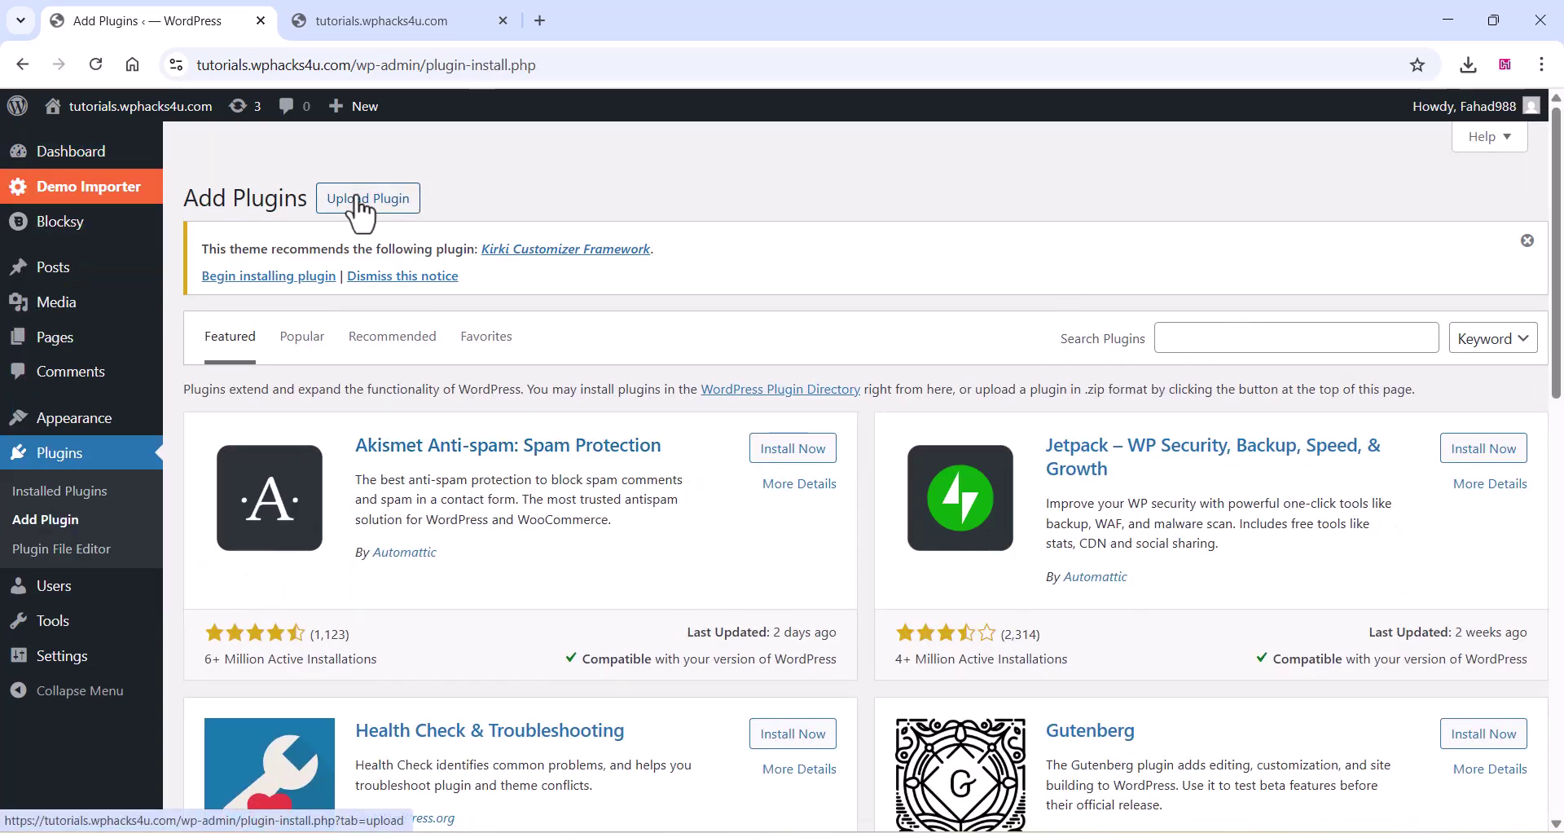
Upload amadex.zip as a plugin, install it, and activate Amadex – Flight Search & Booking.
click(359, 204)
click(731, 477)
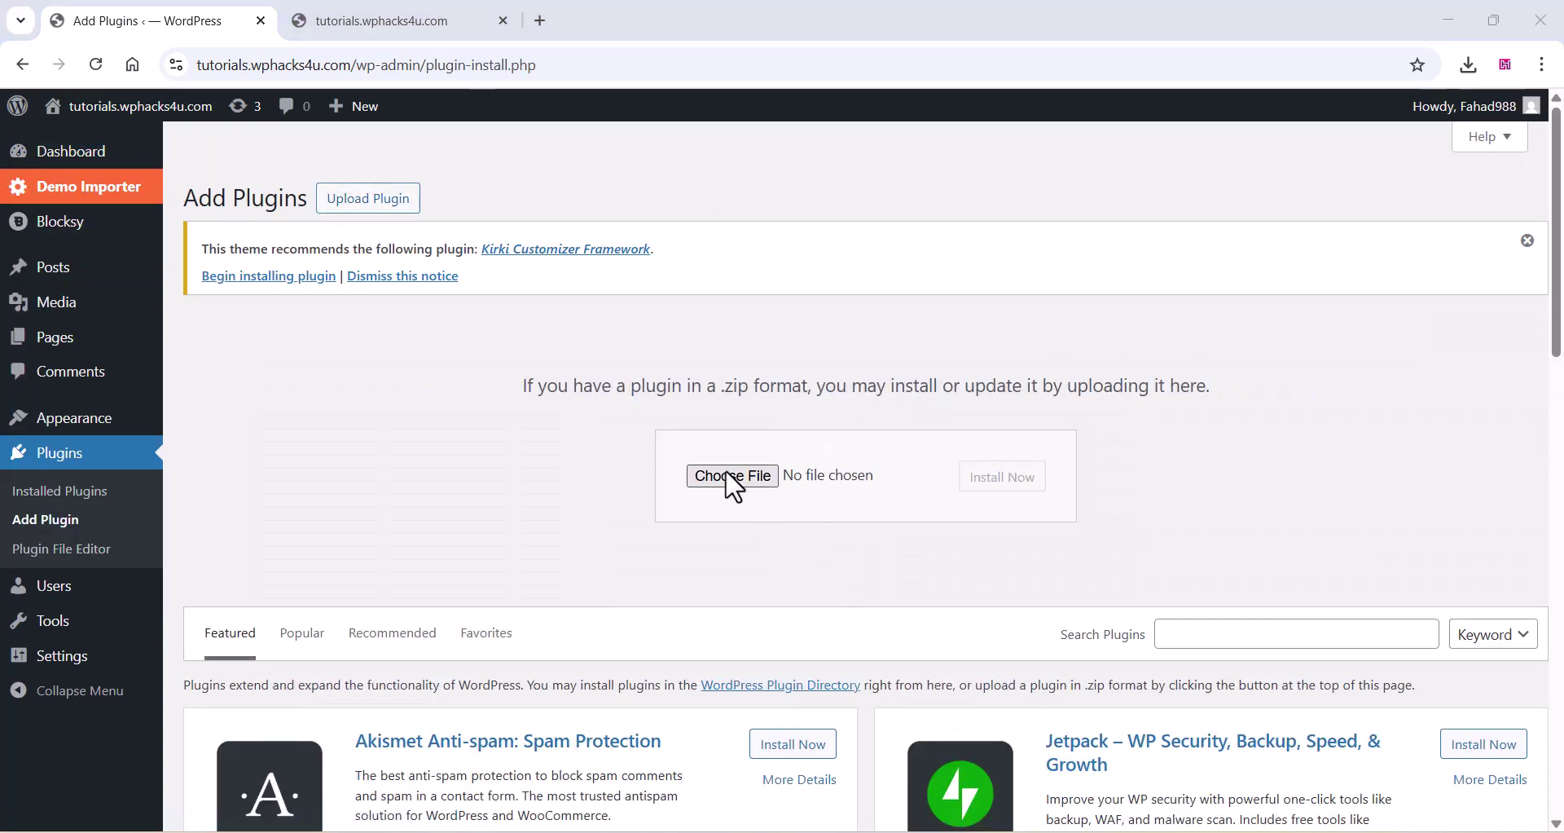
click(230, 218)
click(642, 449)
click(1002, 487)
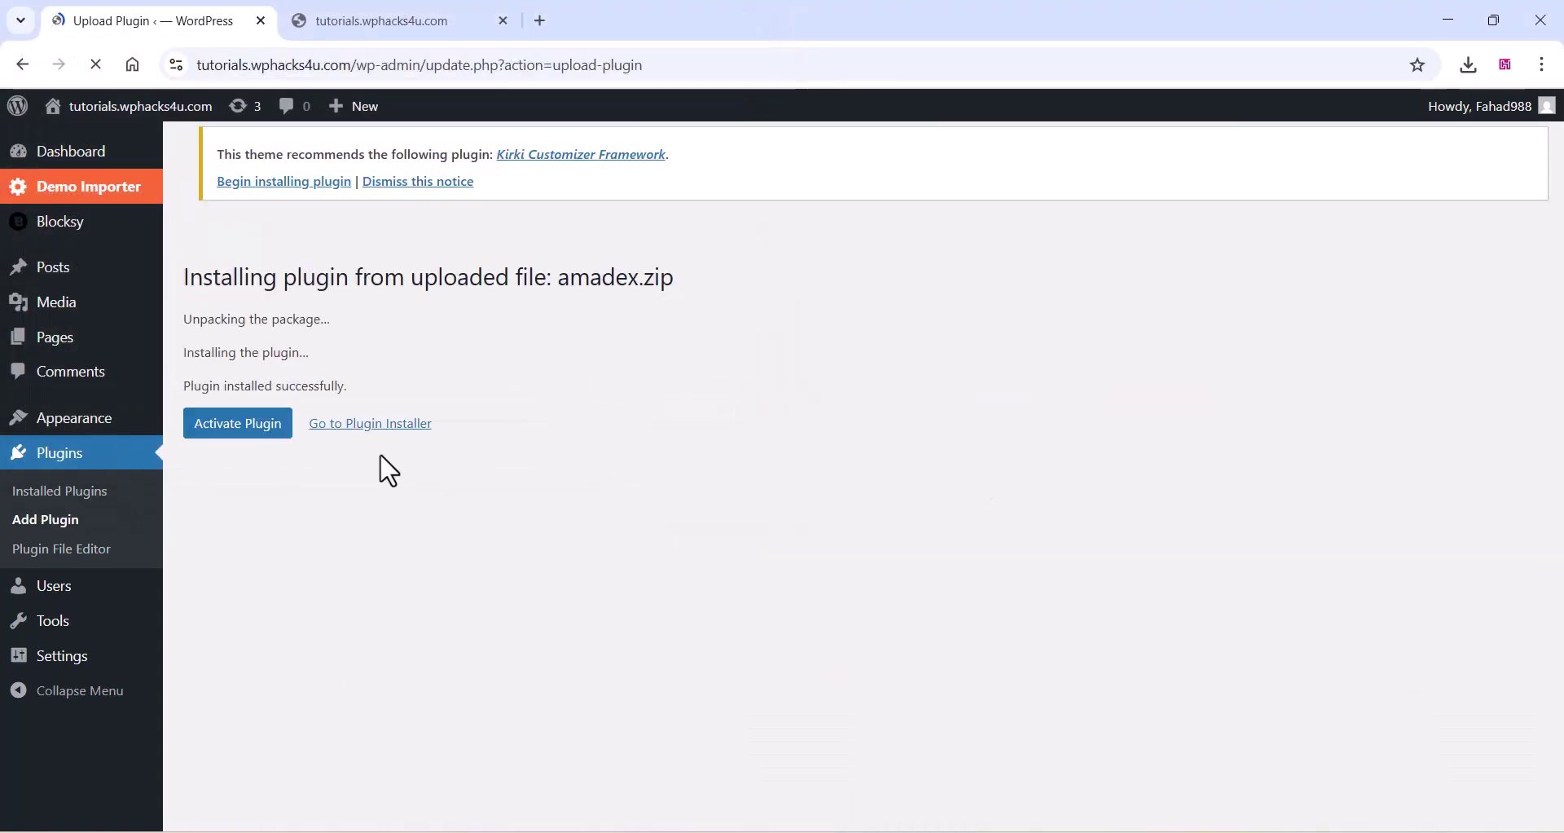
click(247, 426)
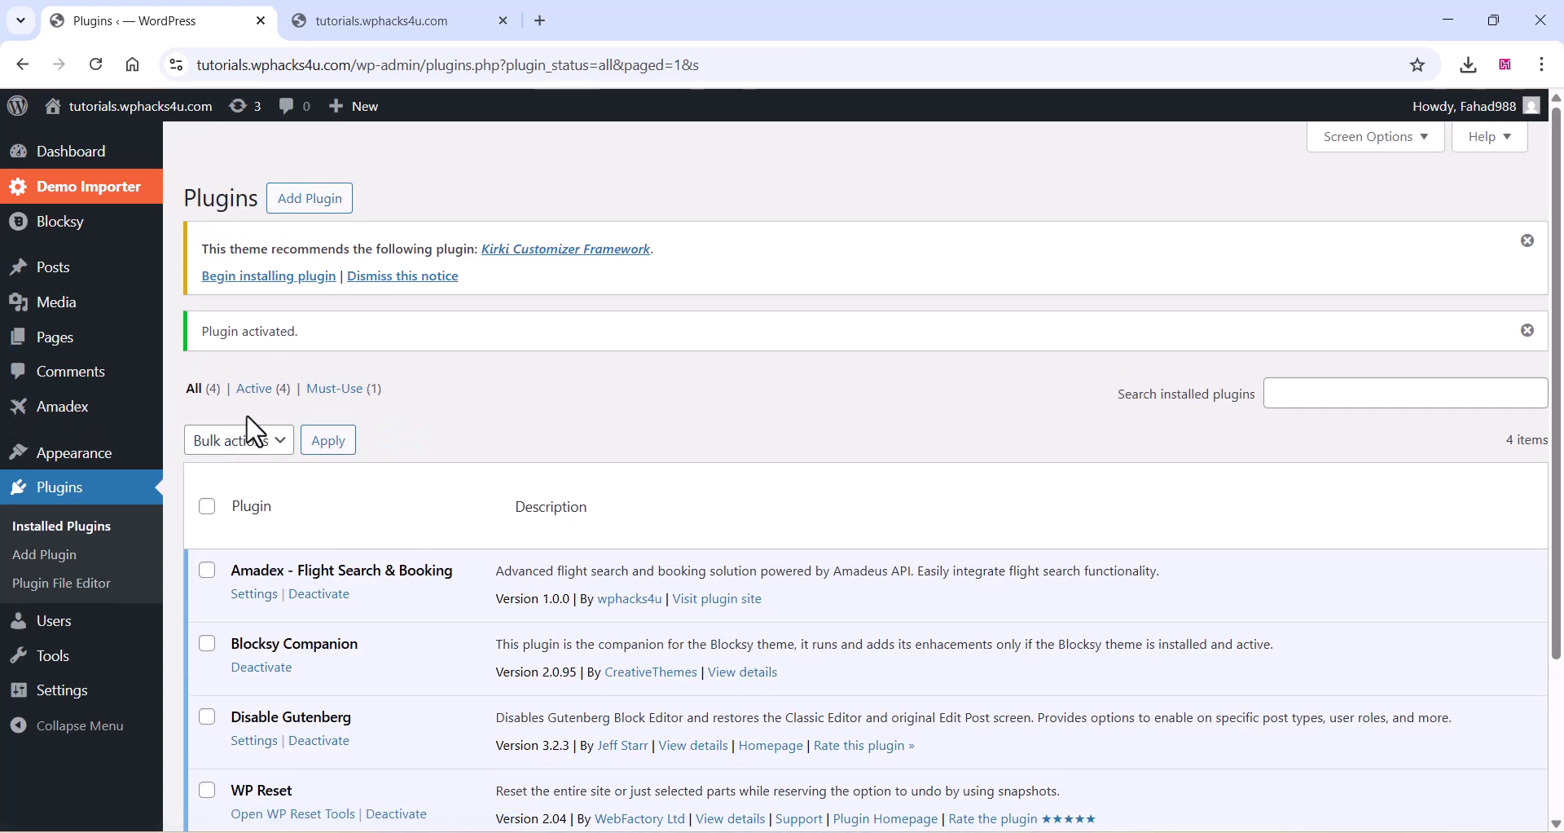
Bring up the Amadex settings and Dashboard, which reports API credentials not configured.
click(259, 599)
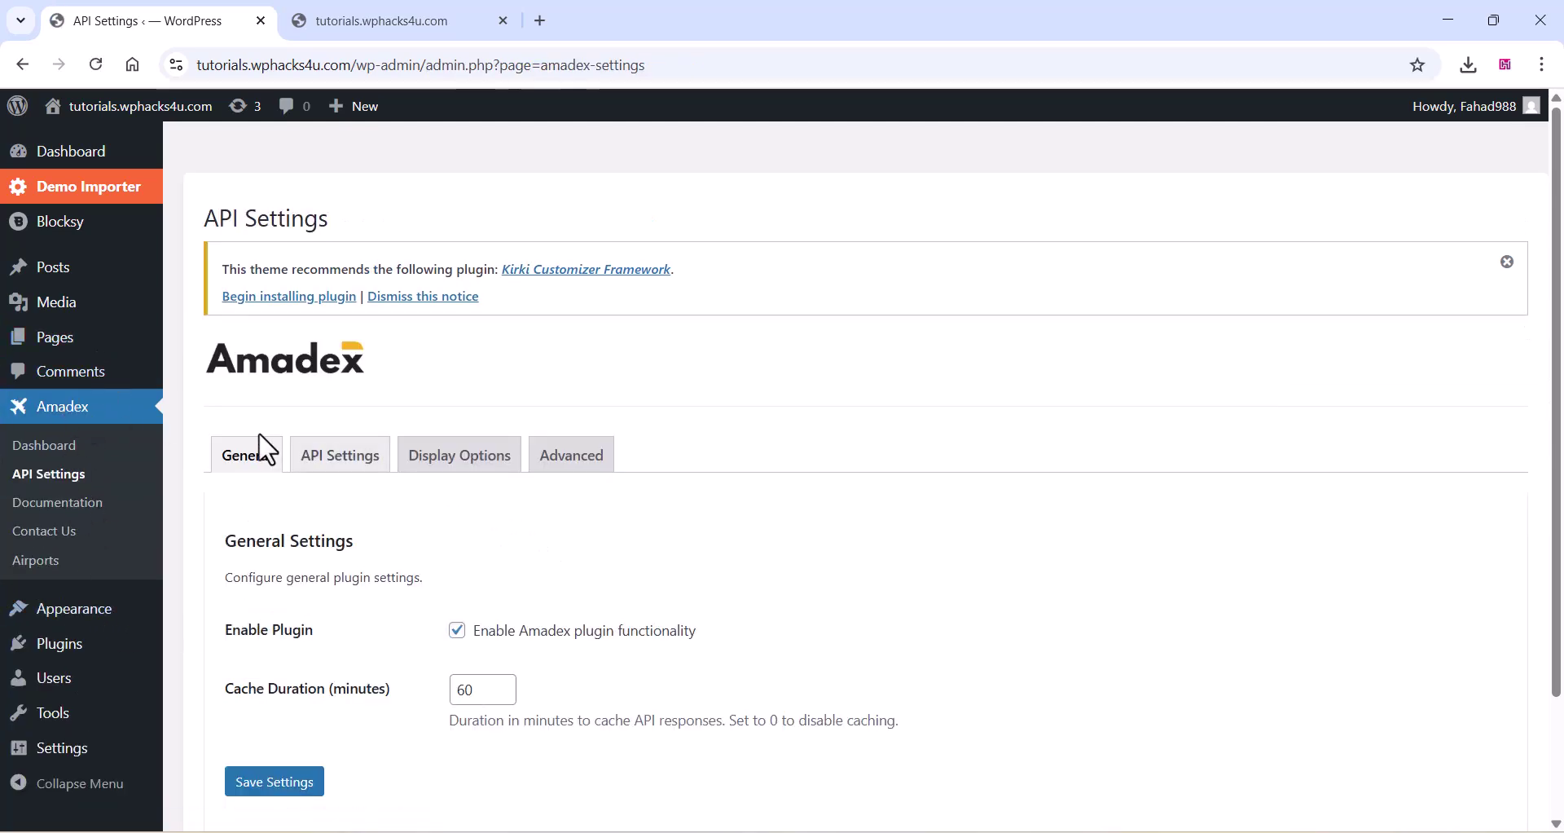
scroll(424, 578, down, 1)
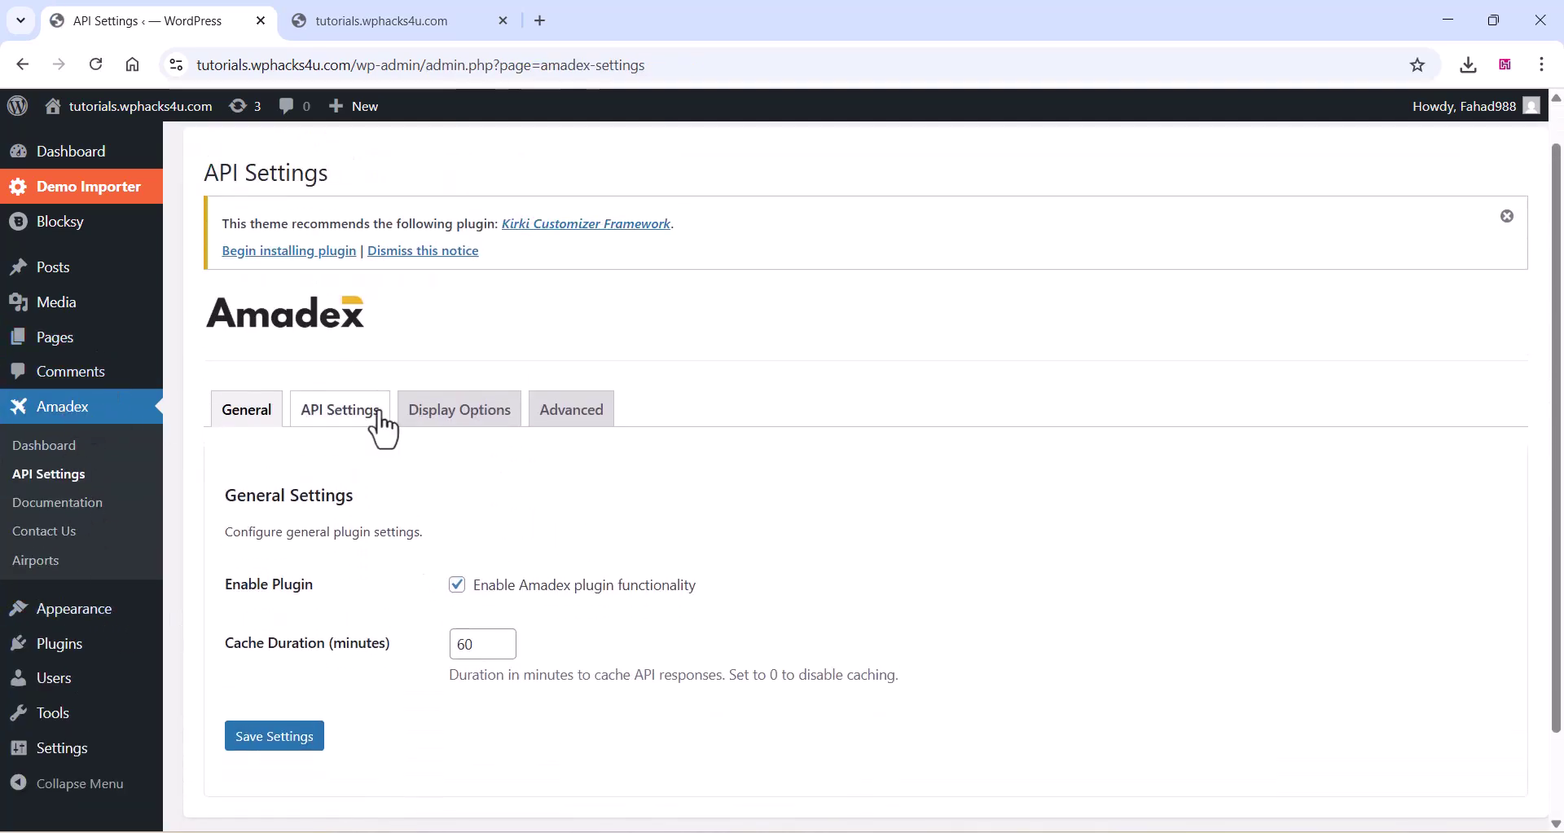
click(45, 445)
scroll(422, 497, down, 3)
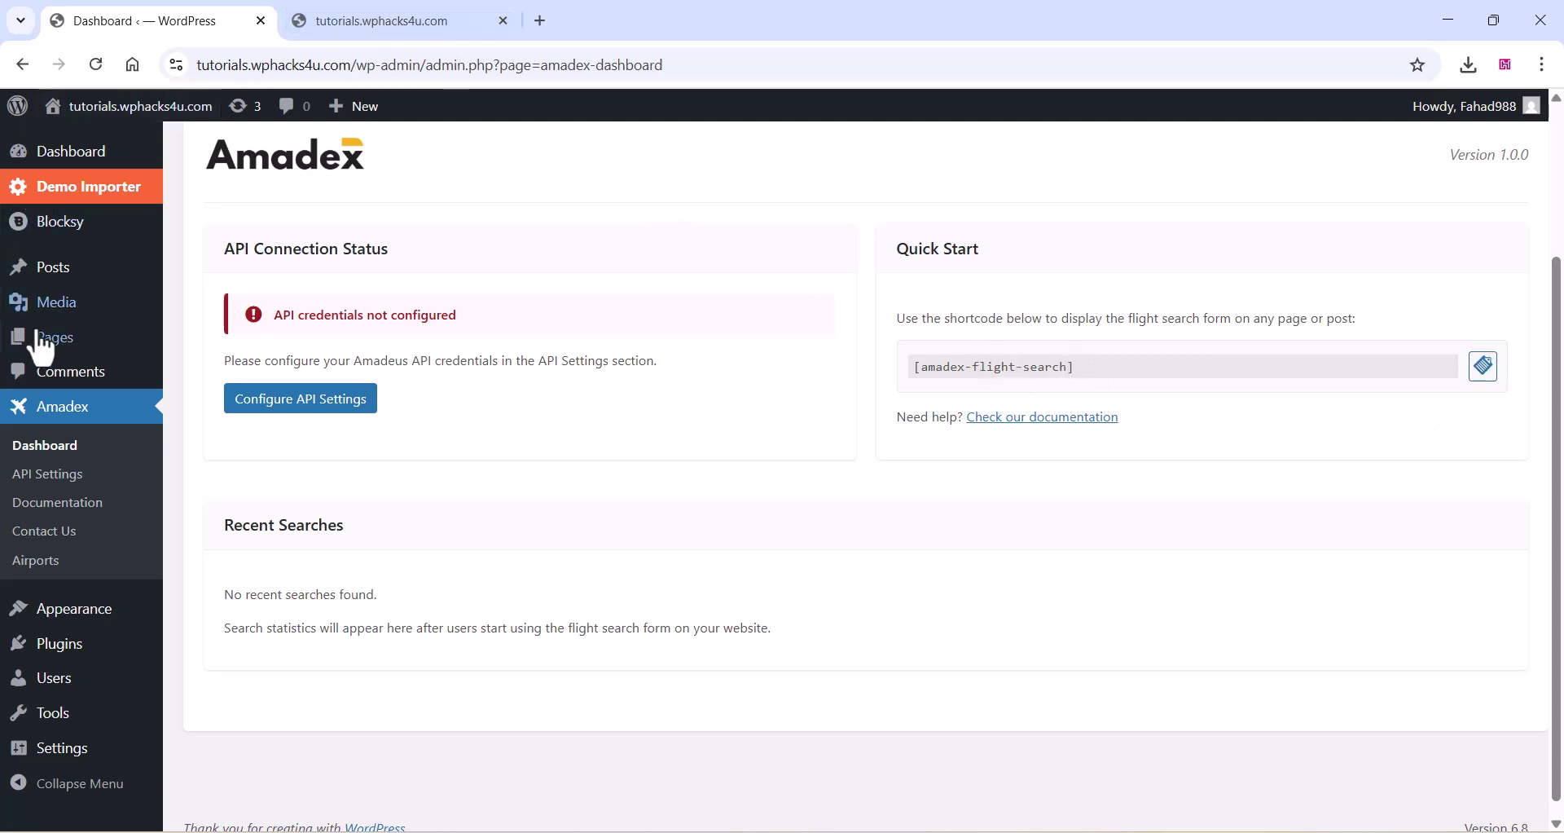
Start a new page from Pages > Add Page in a separate browser tab.
mouse_move(54, 336)
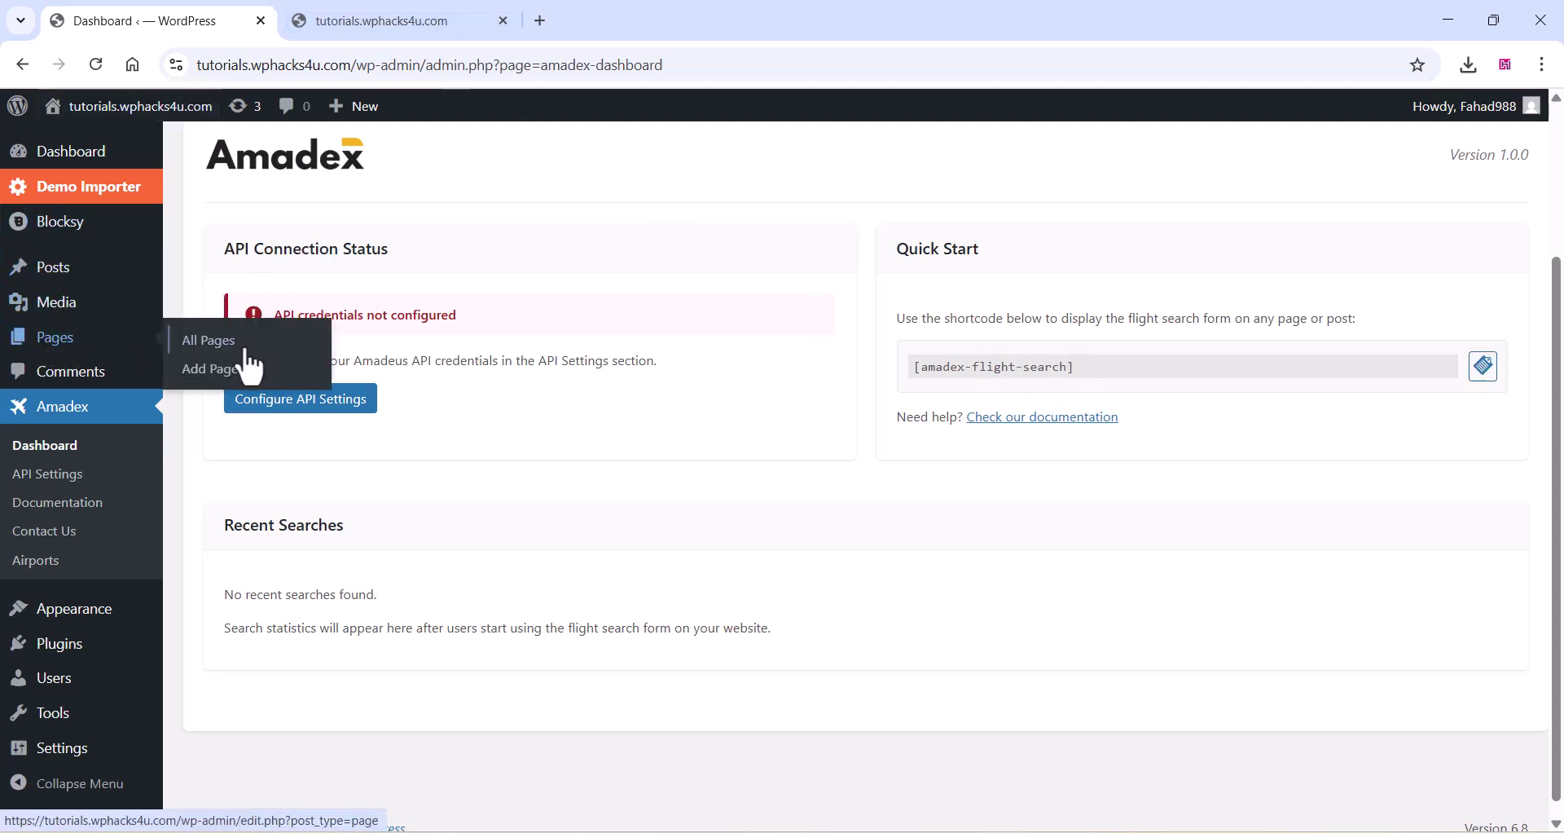
right_click(207, 372)
click(285, 395)
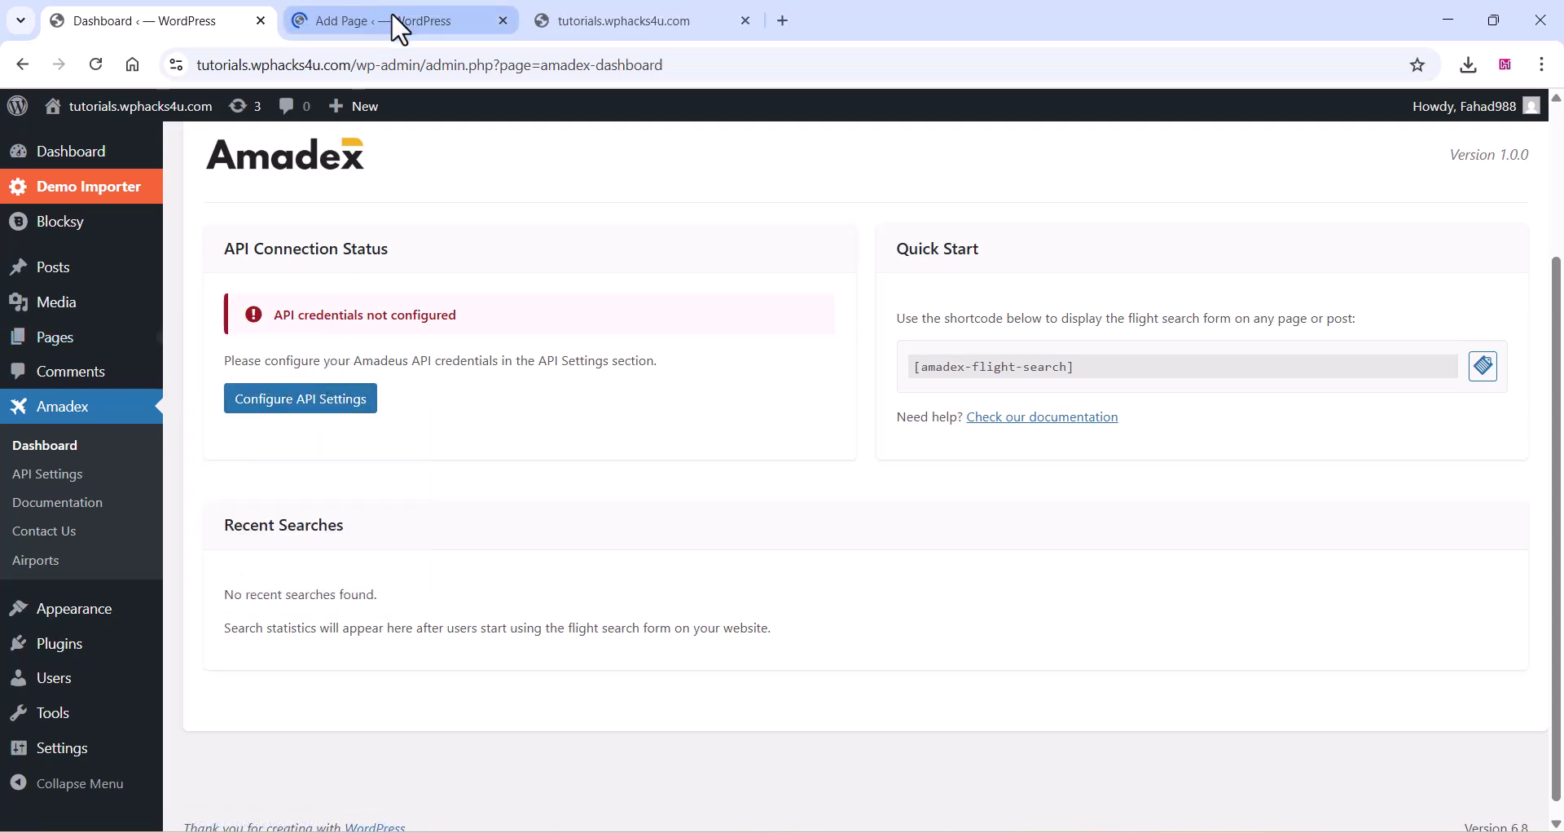
Publish a 'Flight Search' page containing [amadex-flight-search] and view it in a new tab.
click(391, 16)
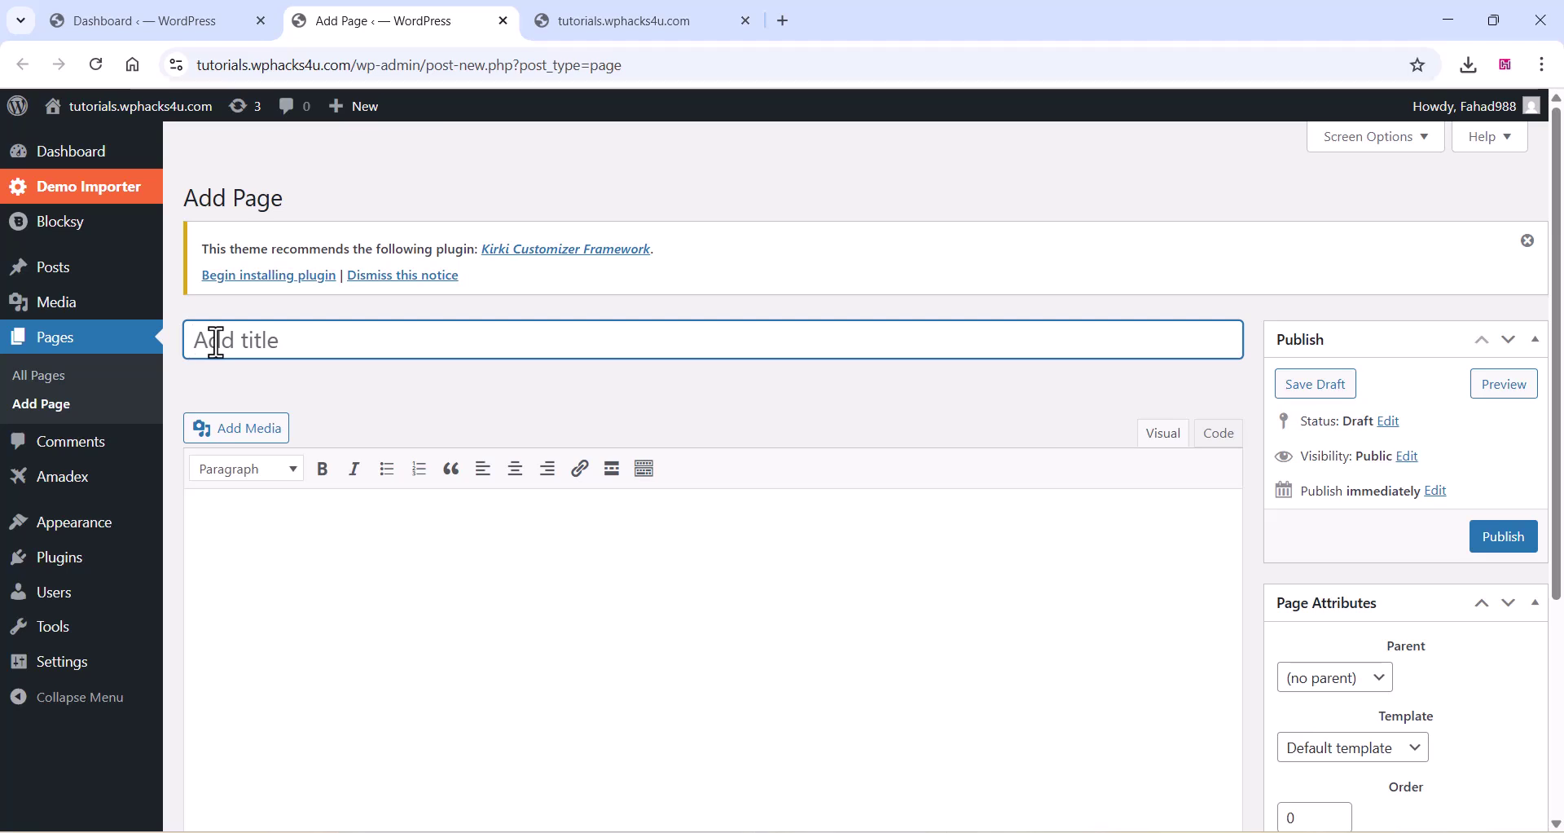
text(Flight Search)
click(242, 534)
right_click(241, 534)
click(277, 308)
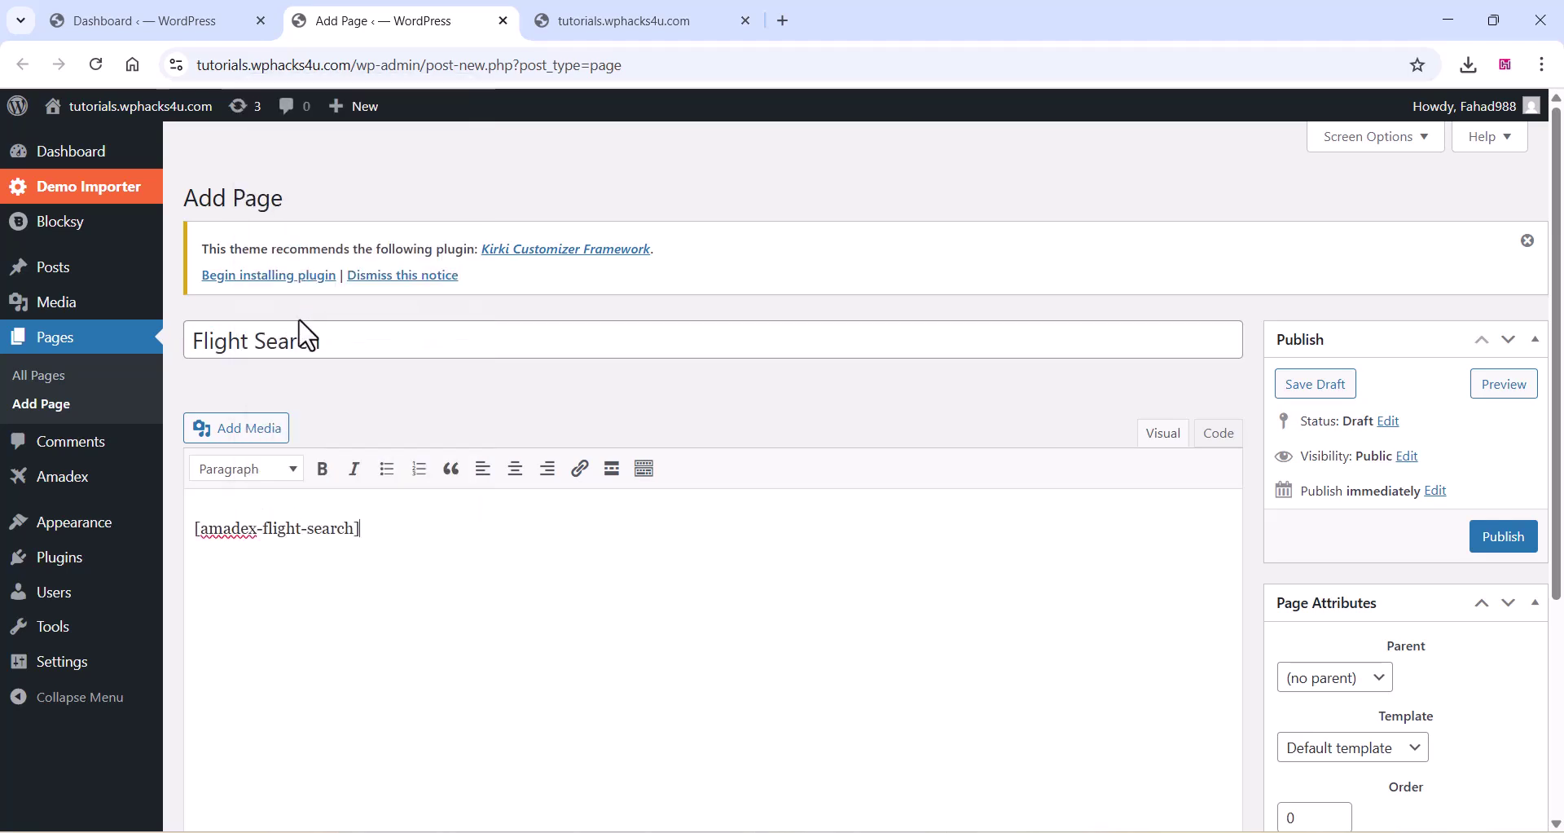
click(1501, 538)
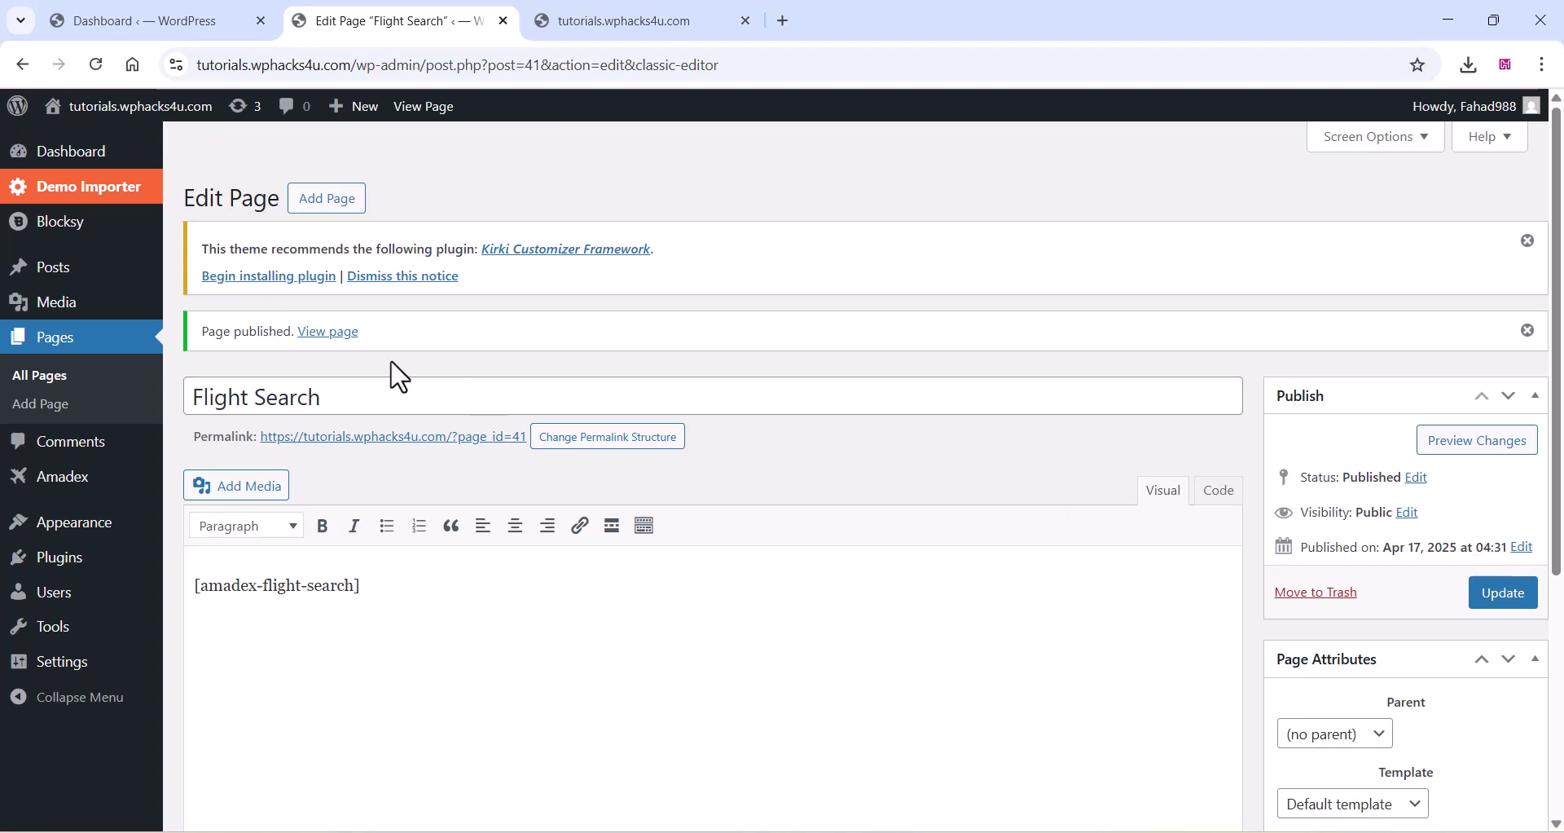
right_click(317, 332)
click(371, 356)
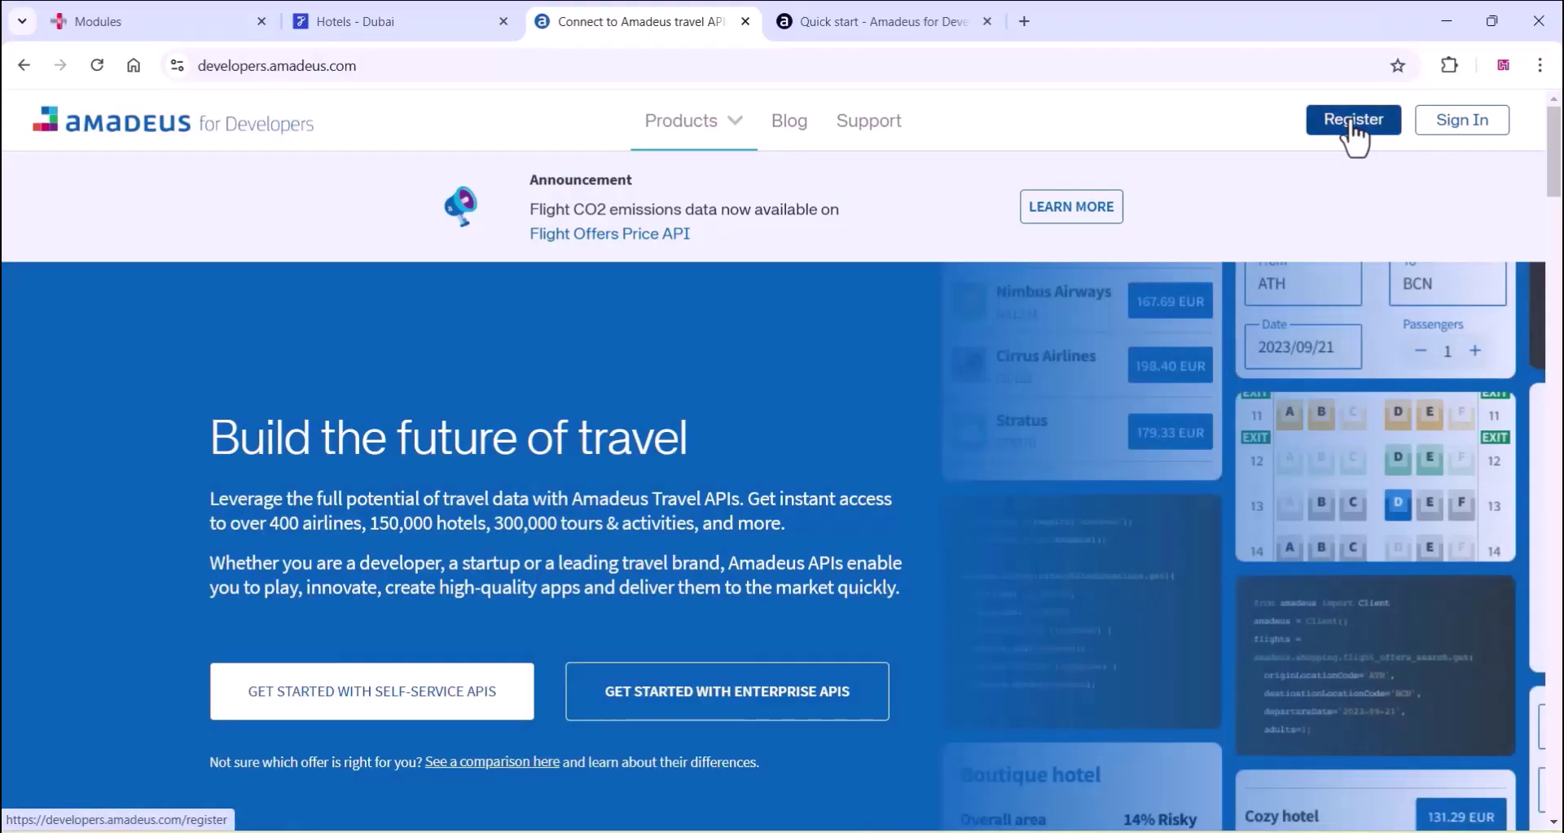
Create the Travelz Amadeus test app for Business to consumer and copy its API key.
click(1353, 120)
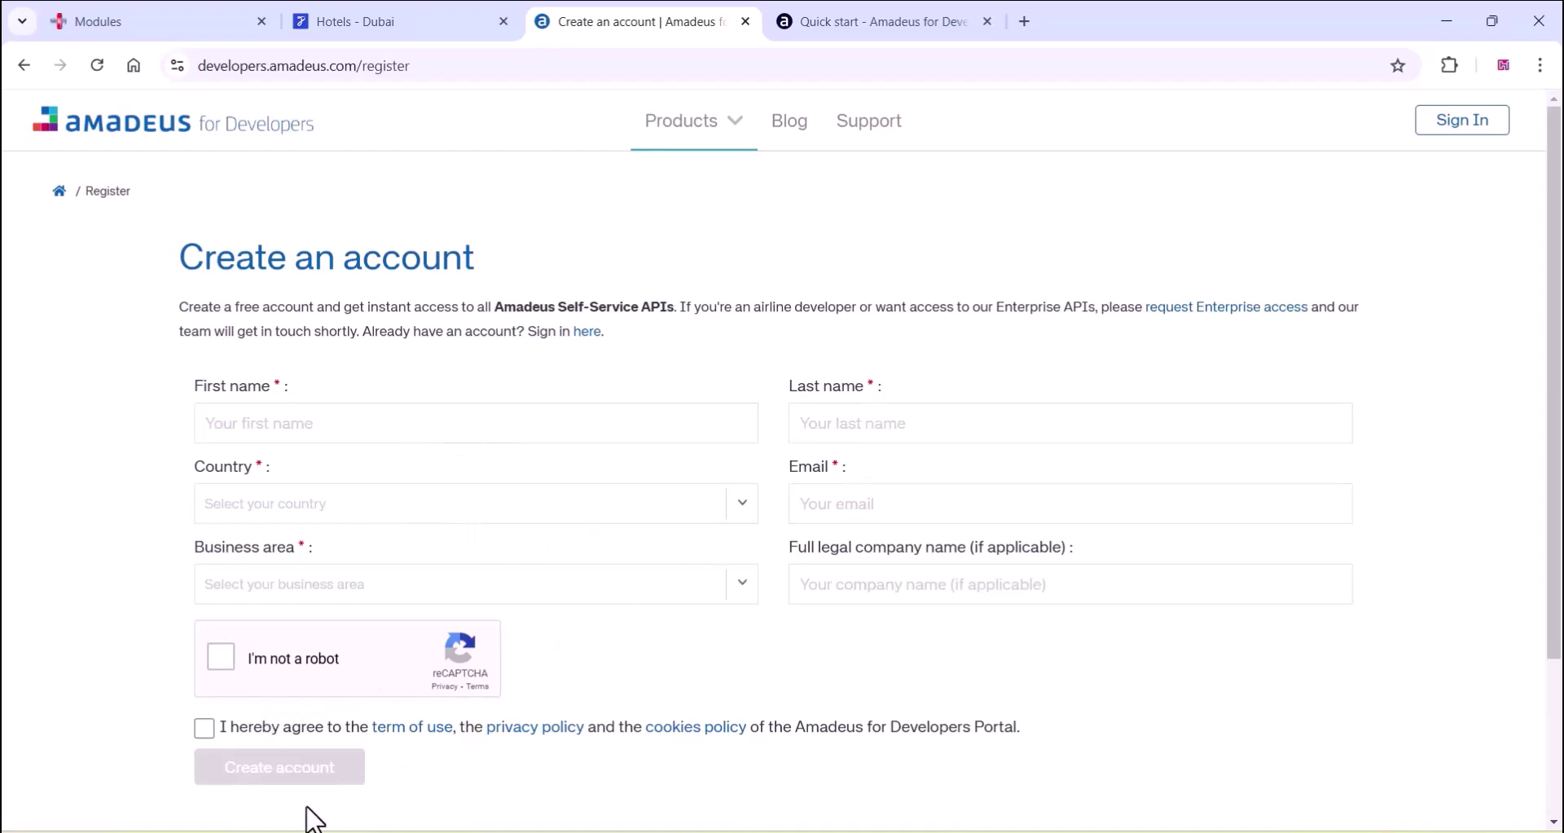
scroll(1065, 675, down, 3)
scroll(1066, 676, up, 3)
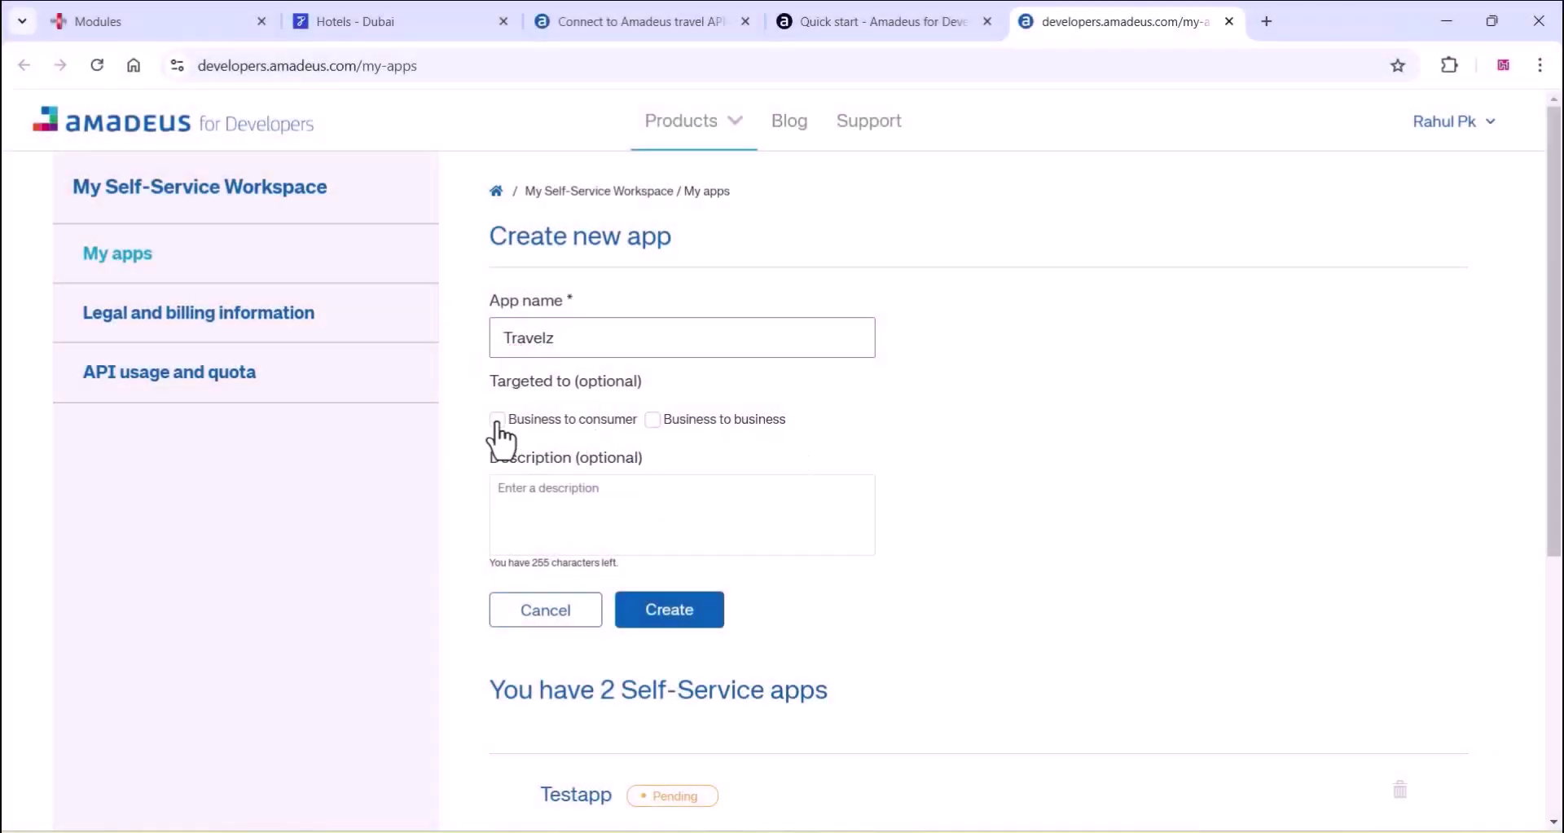
click(497, 420)
click(656, 620)
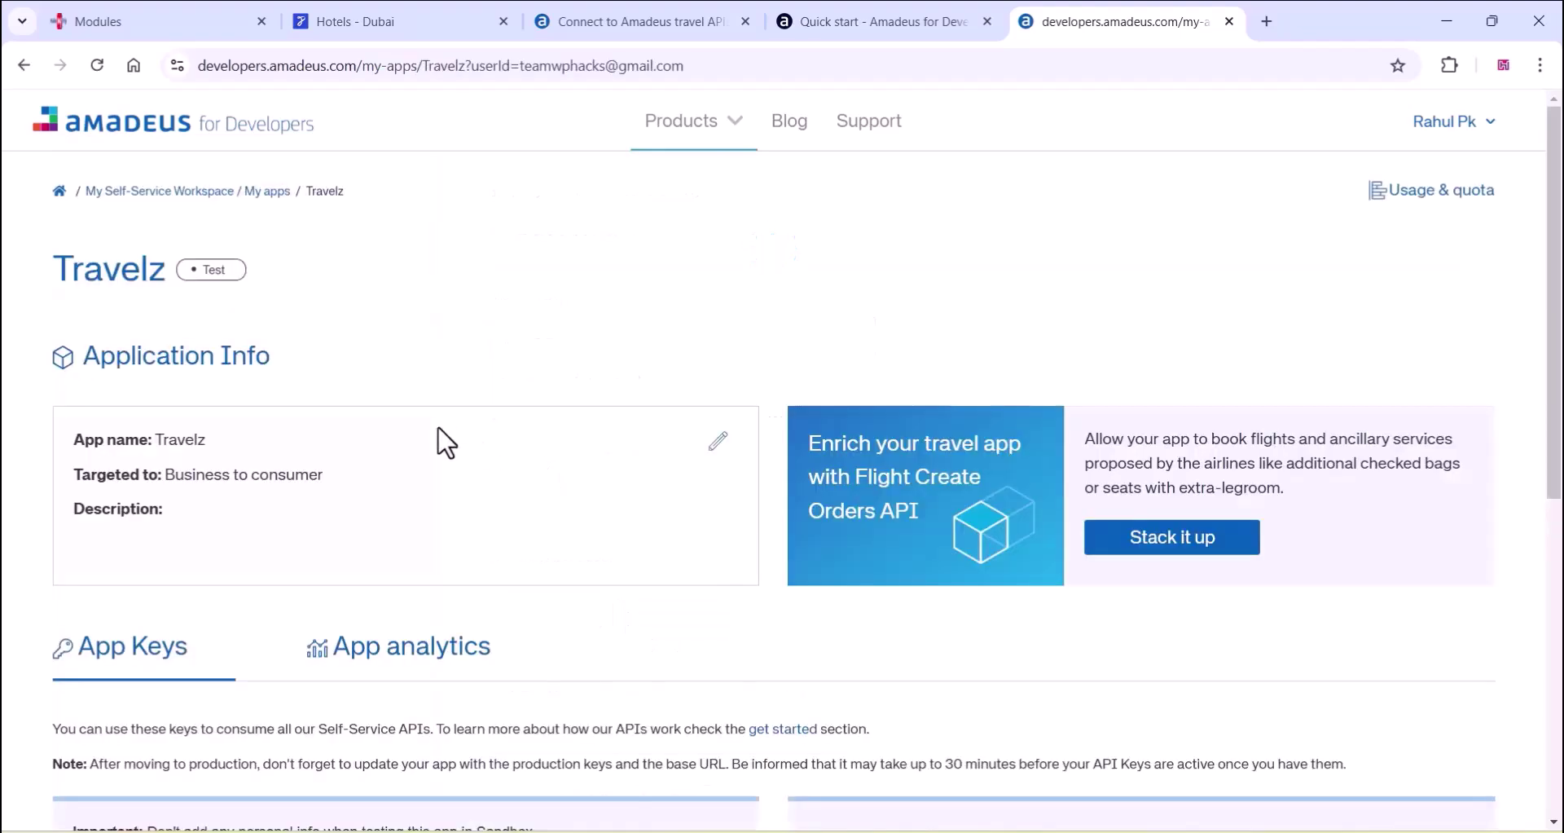
scroll(446, 444, down, 5)
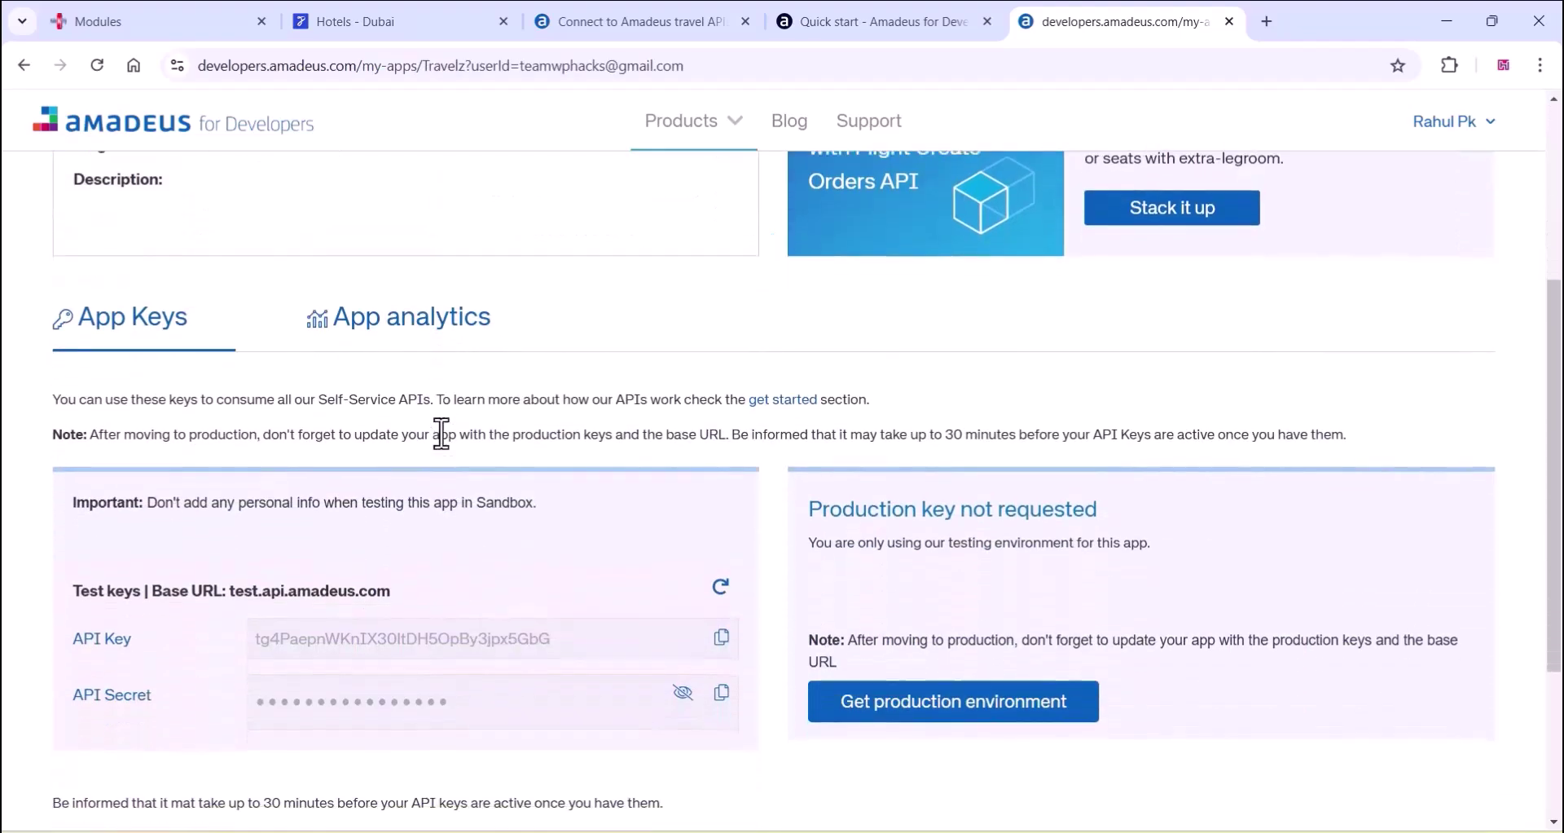
click(721, 561)
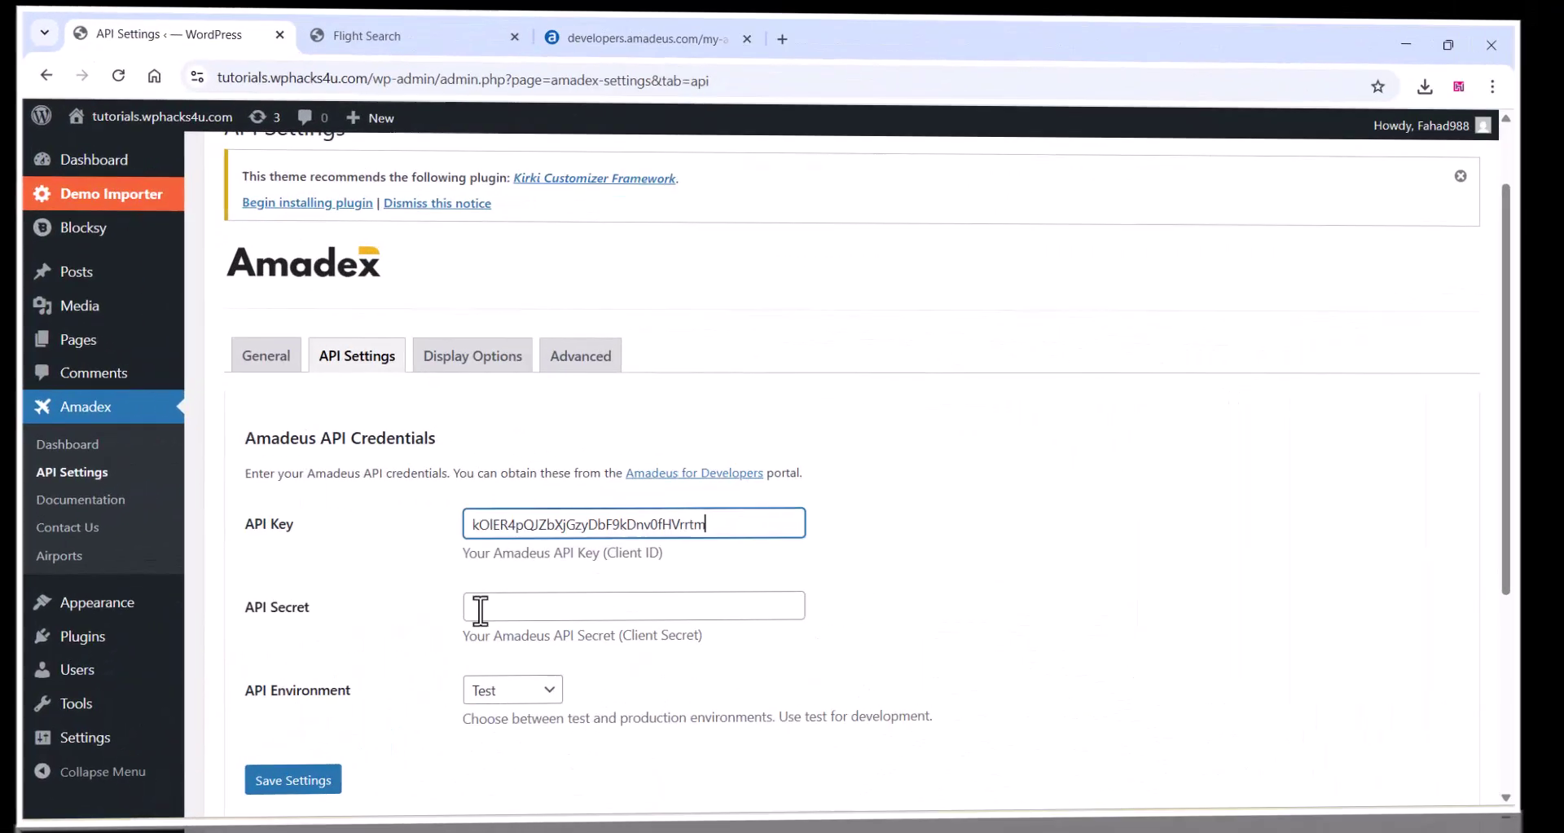
Add the API secret, save the Test-environment credentials, and confirm a successful connection test.
click(480, 609)
right_click(481, 611)
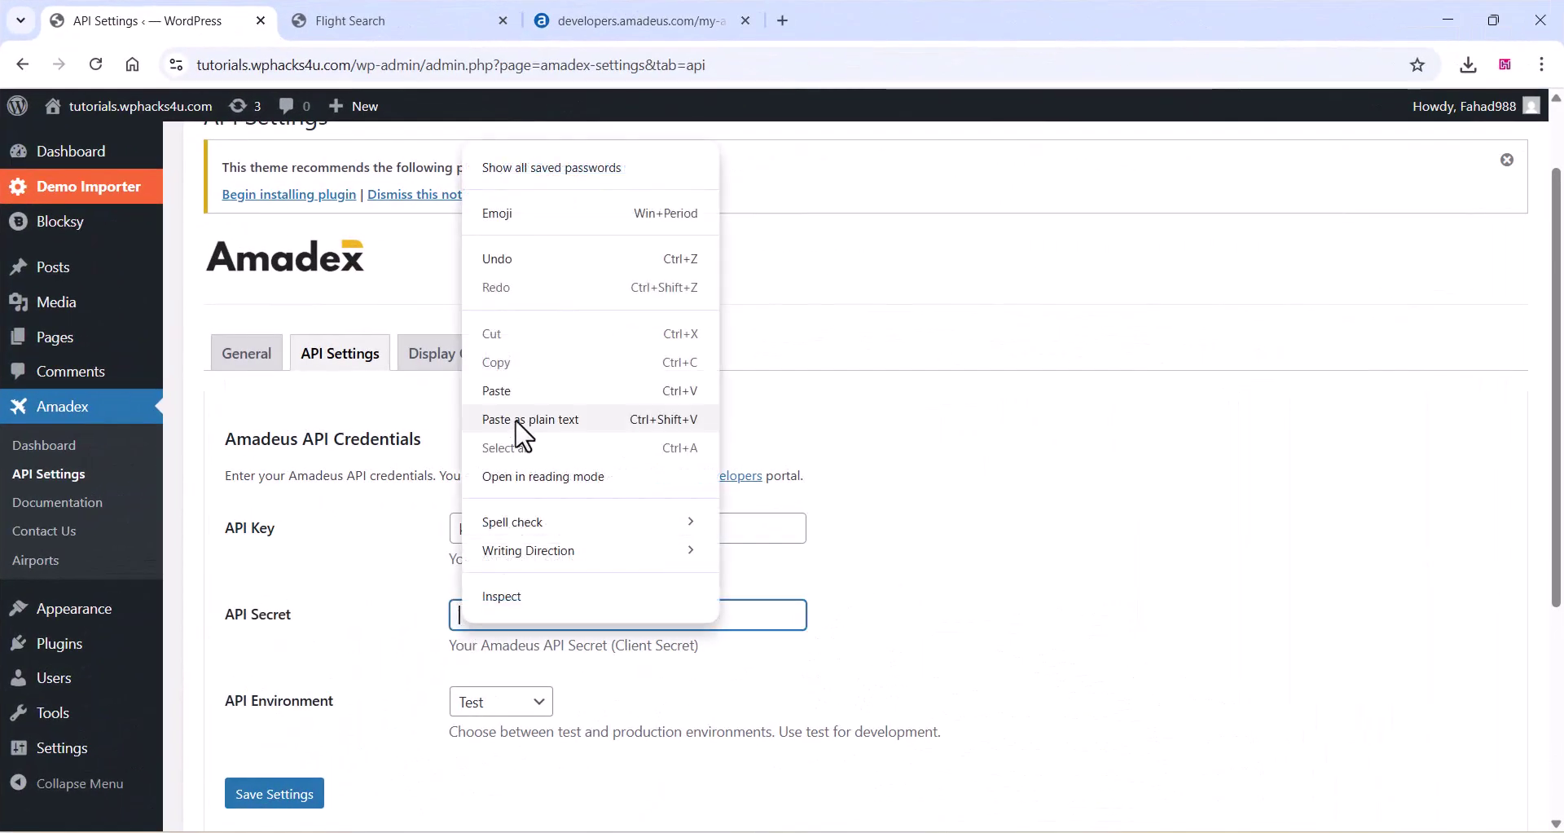
click(516, 389)
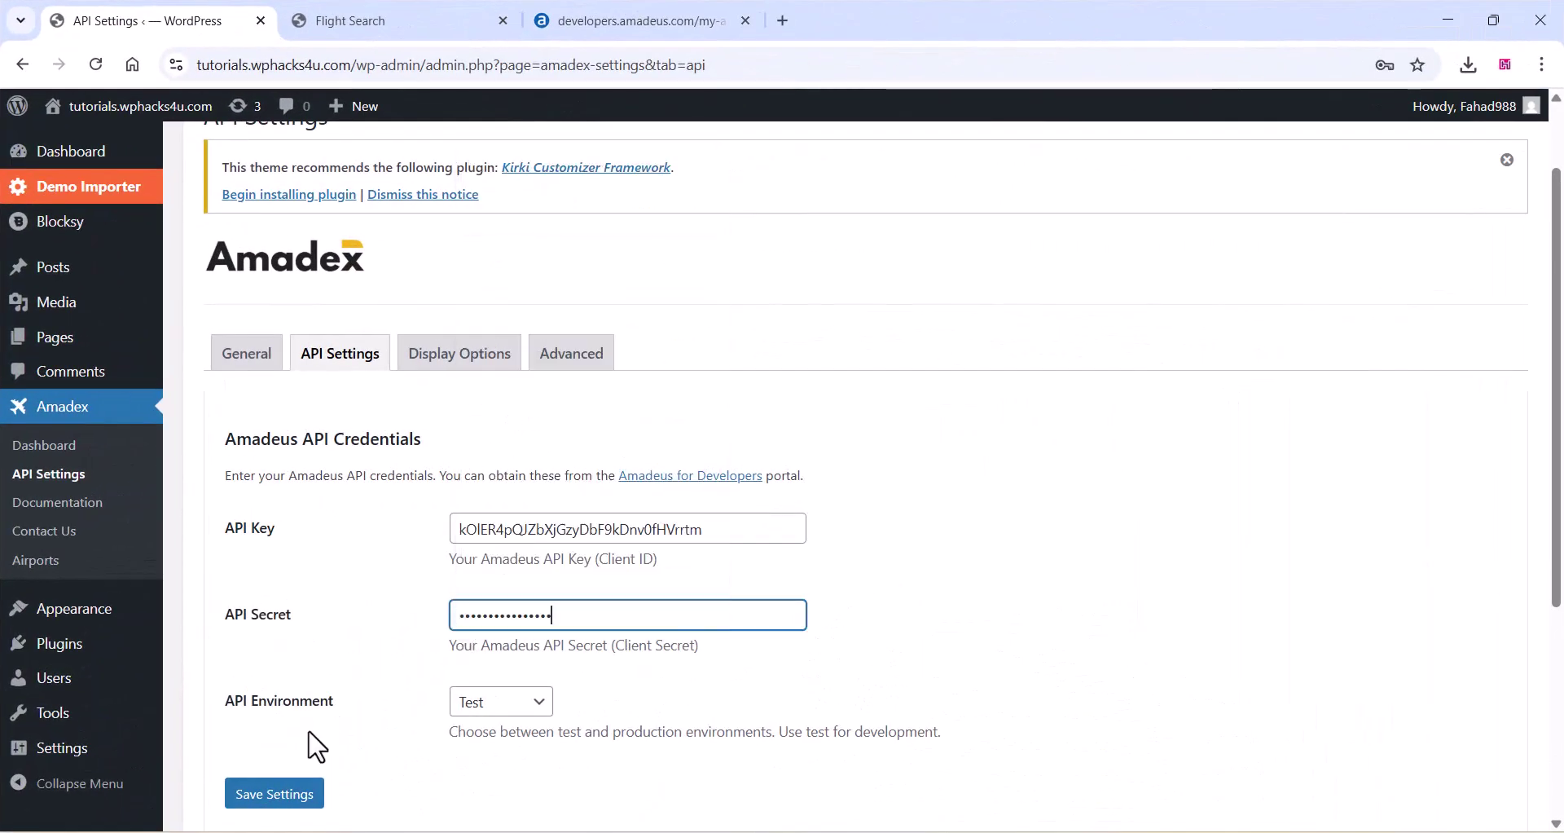
click(298, 796)
scroll(349, 607, down, 5)
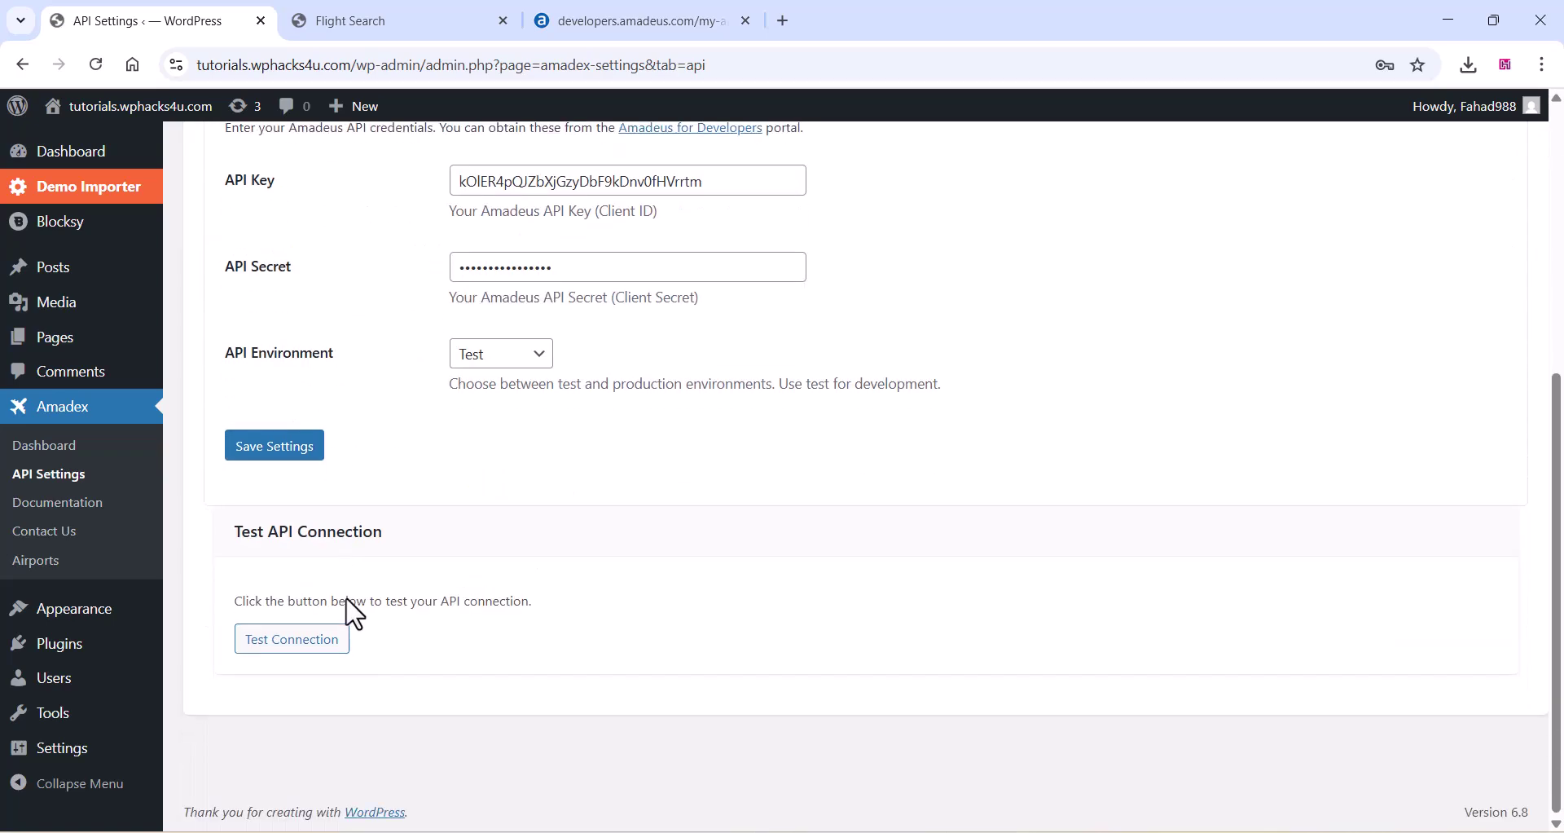
click(296, 644)
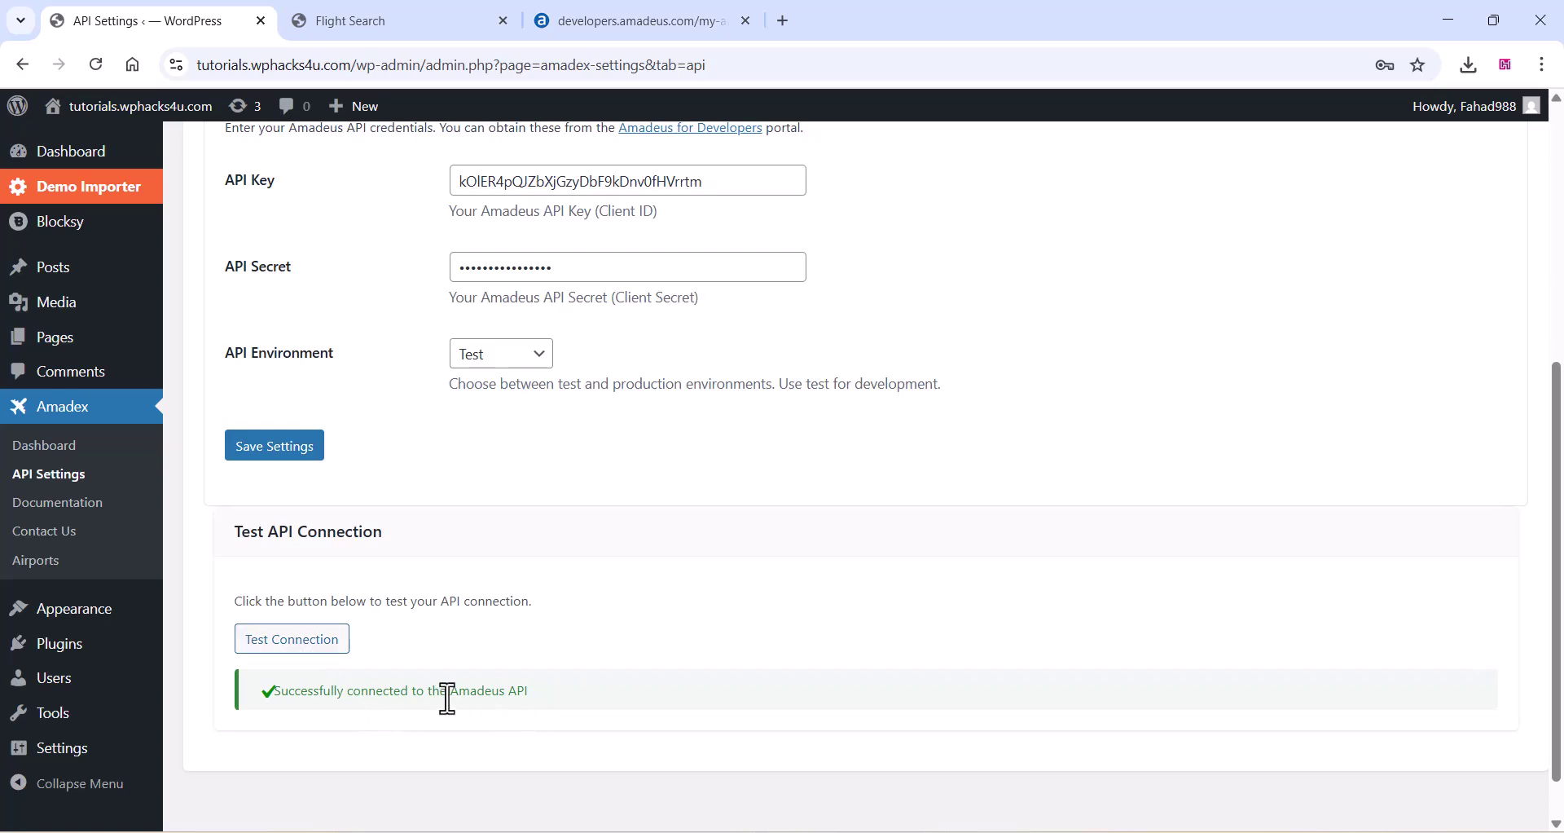
scroll(461, 688, up, 3)
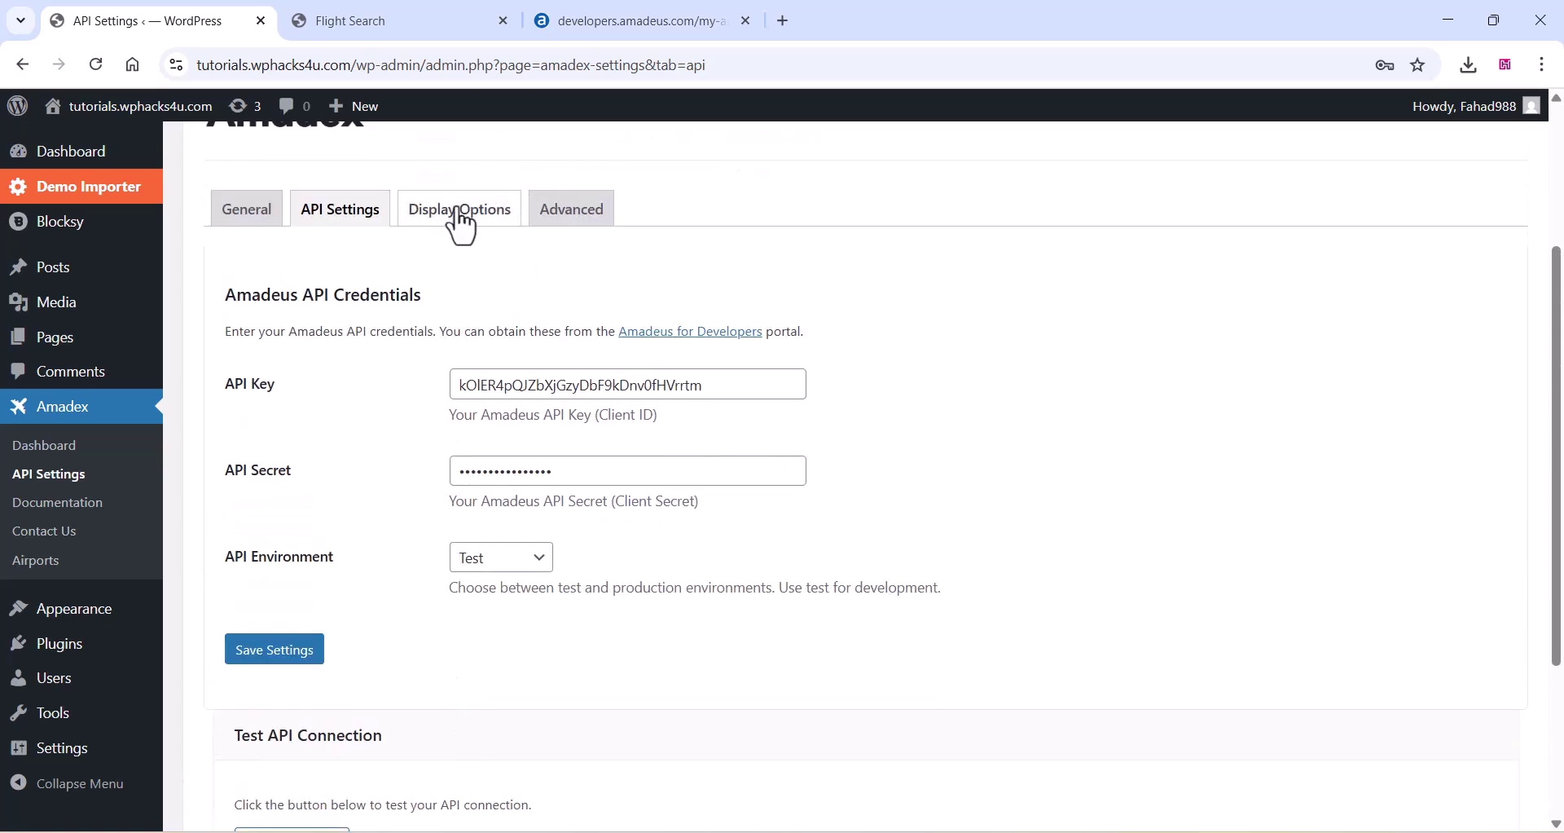
Look through the plugin's Display Options and Advanced settings tabs.
click(455, 215)
scroll(637, 539, down, 5)
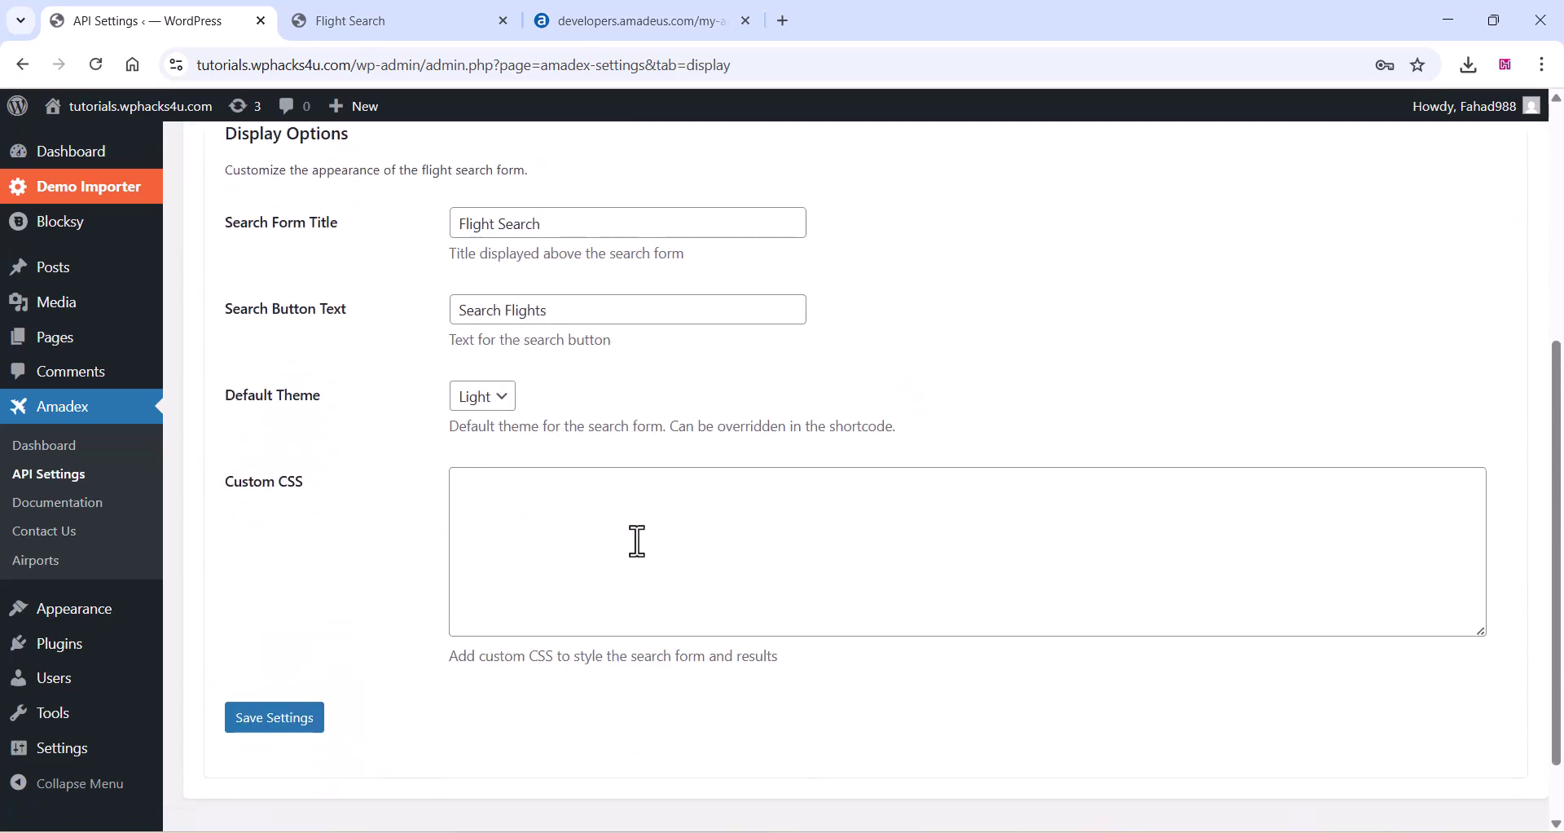
scroll(637, 539, up, 1)
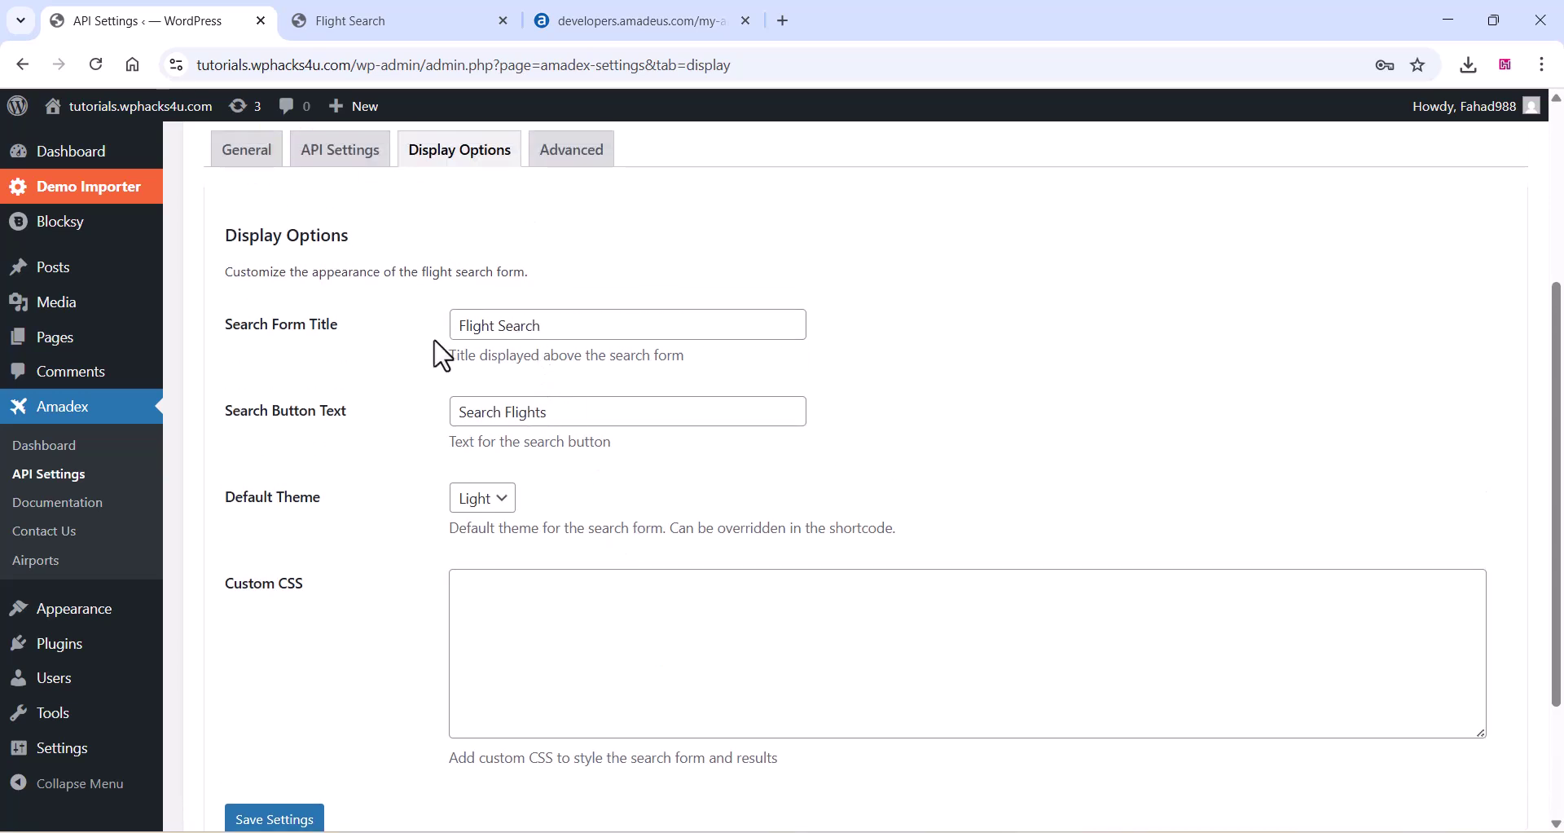
click(570, 154)
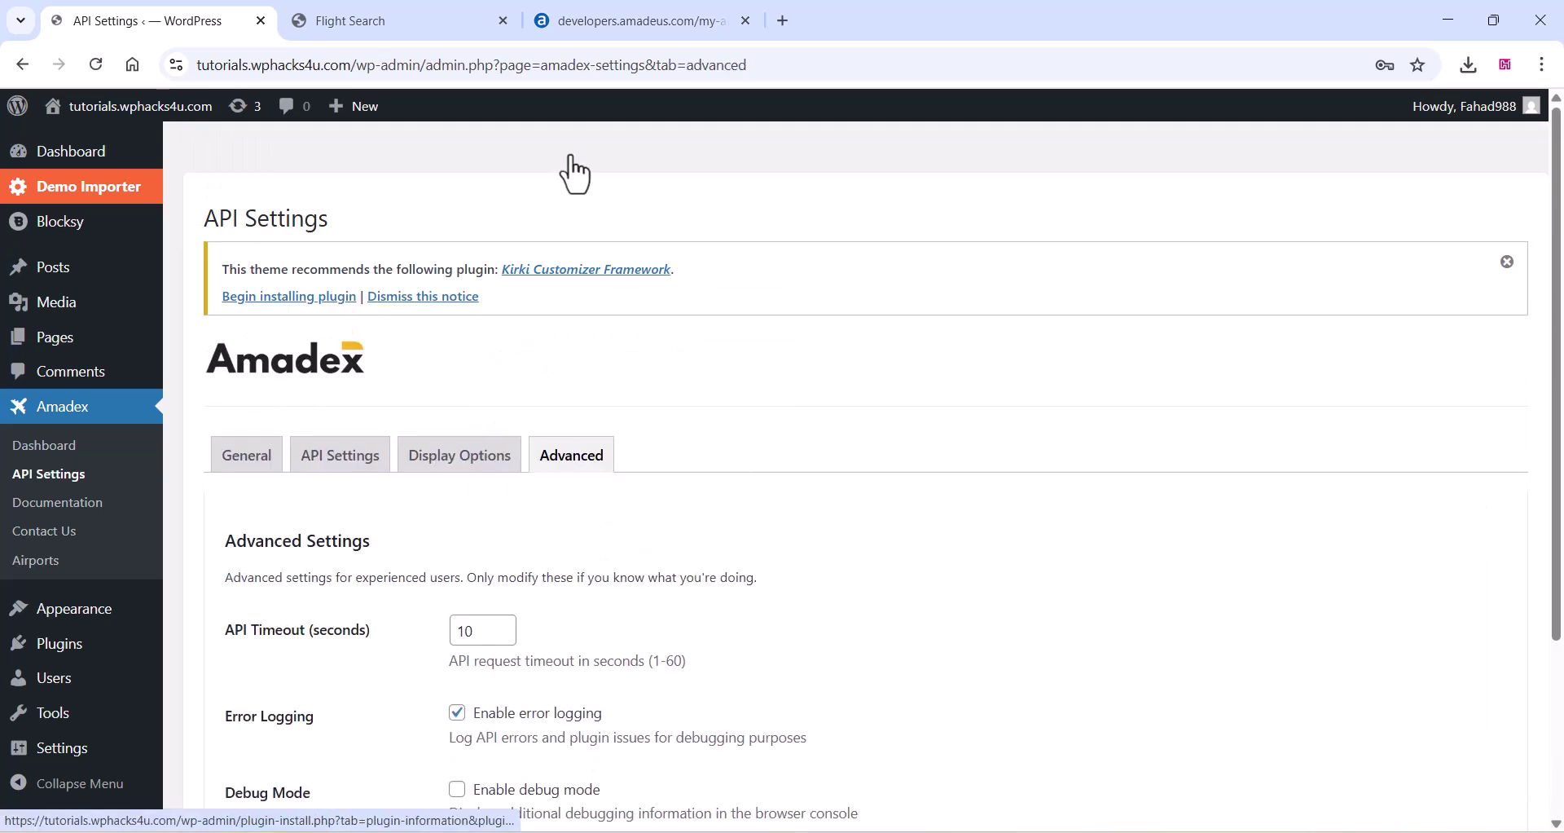
scroll(480, 558, down, 2)
scroll(472, 561, down, 1)
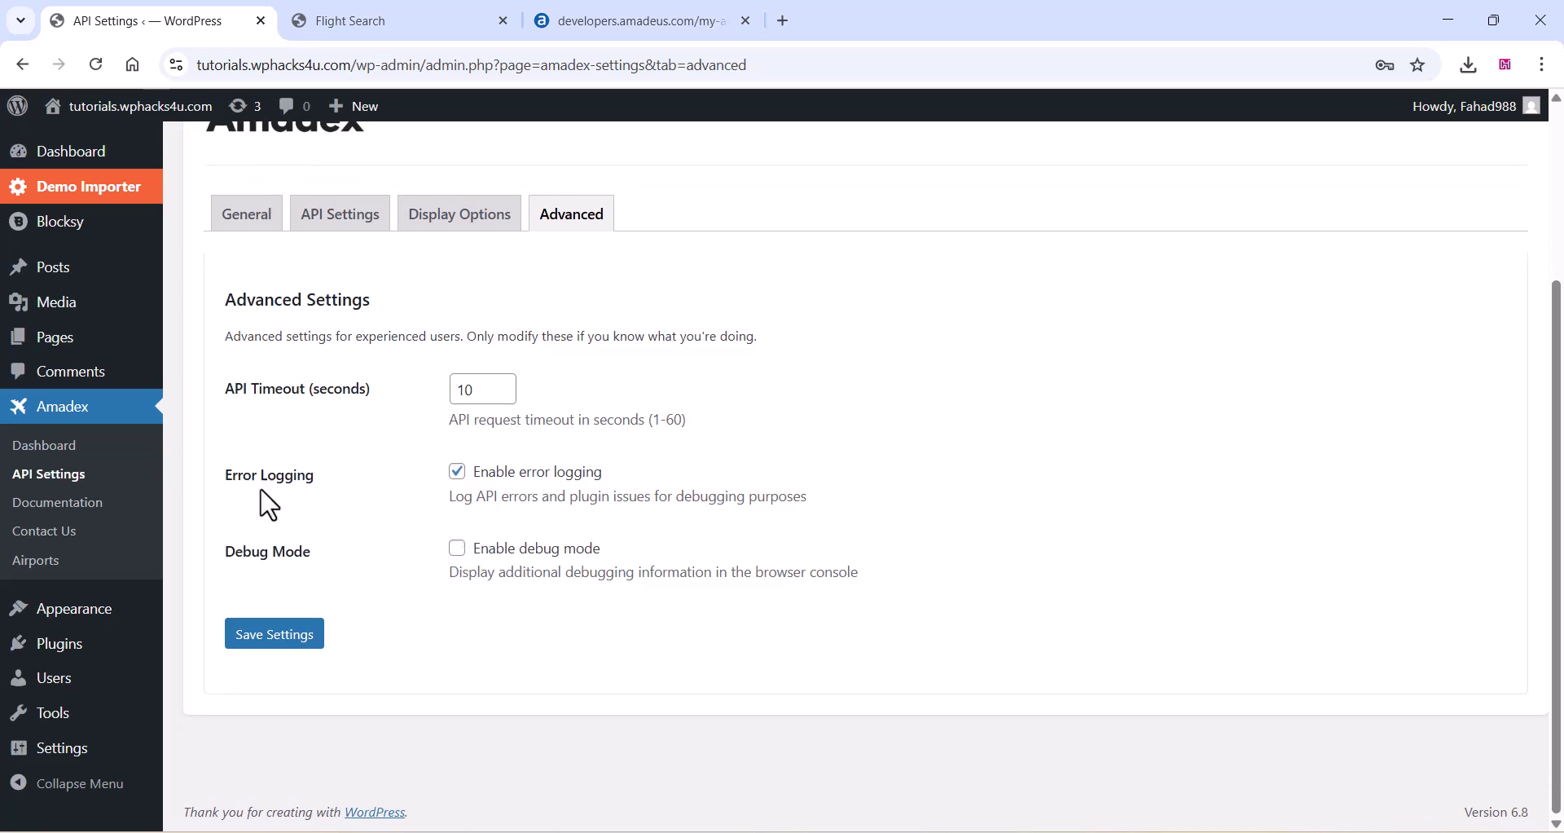
Read the Documentation's Amadeus API section, then view the Contact Us page.
click(53, 514)
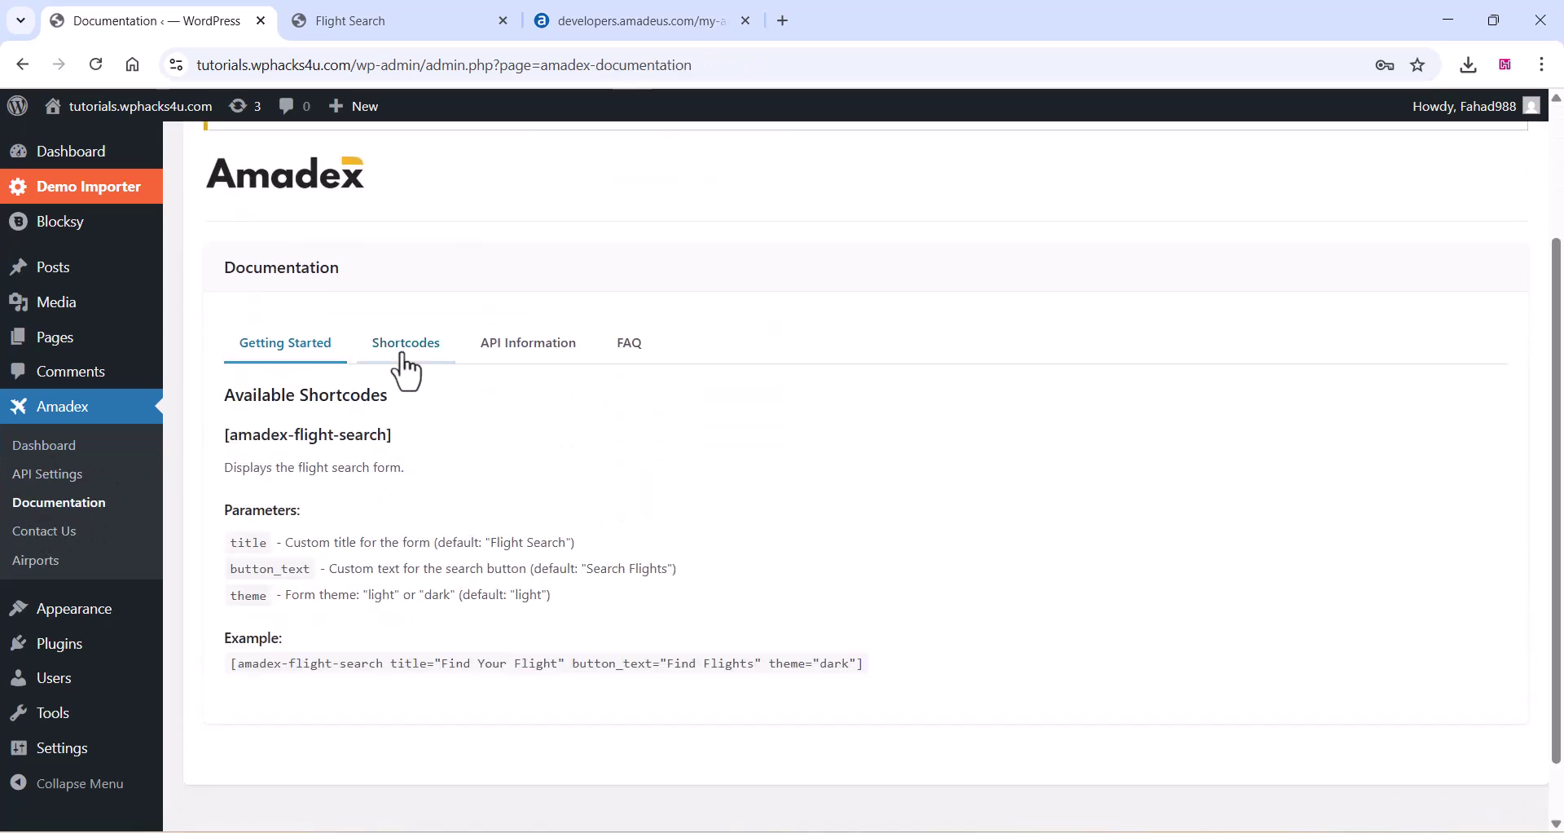
click(534, 344)
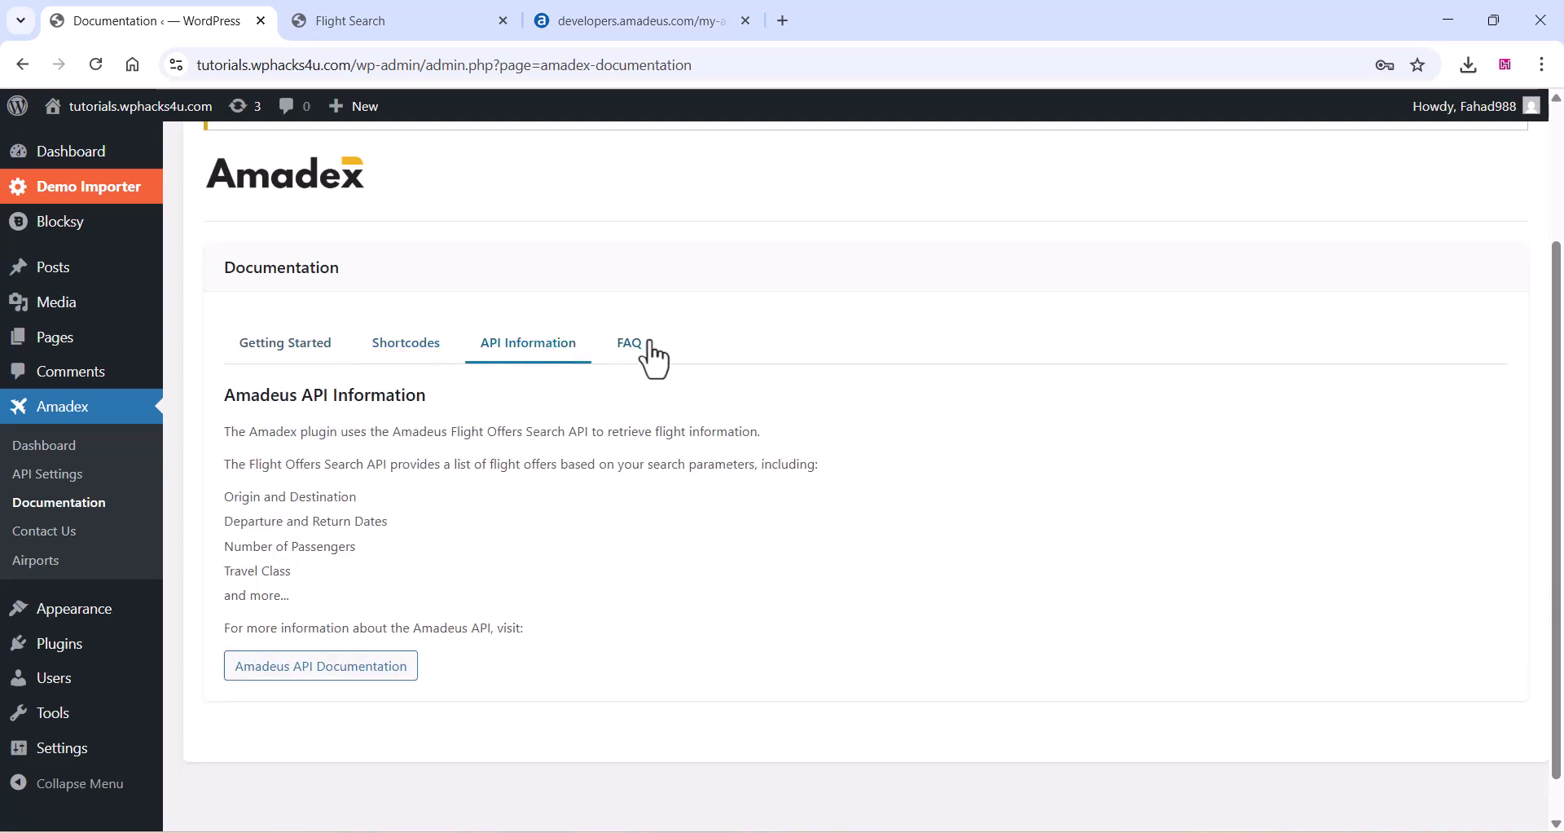
click(49, 536)
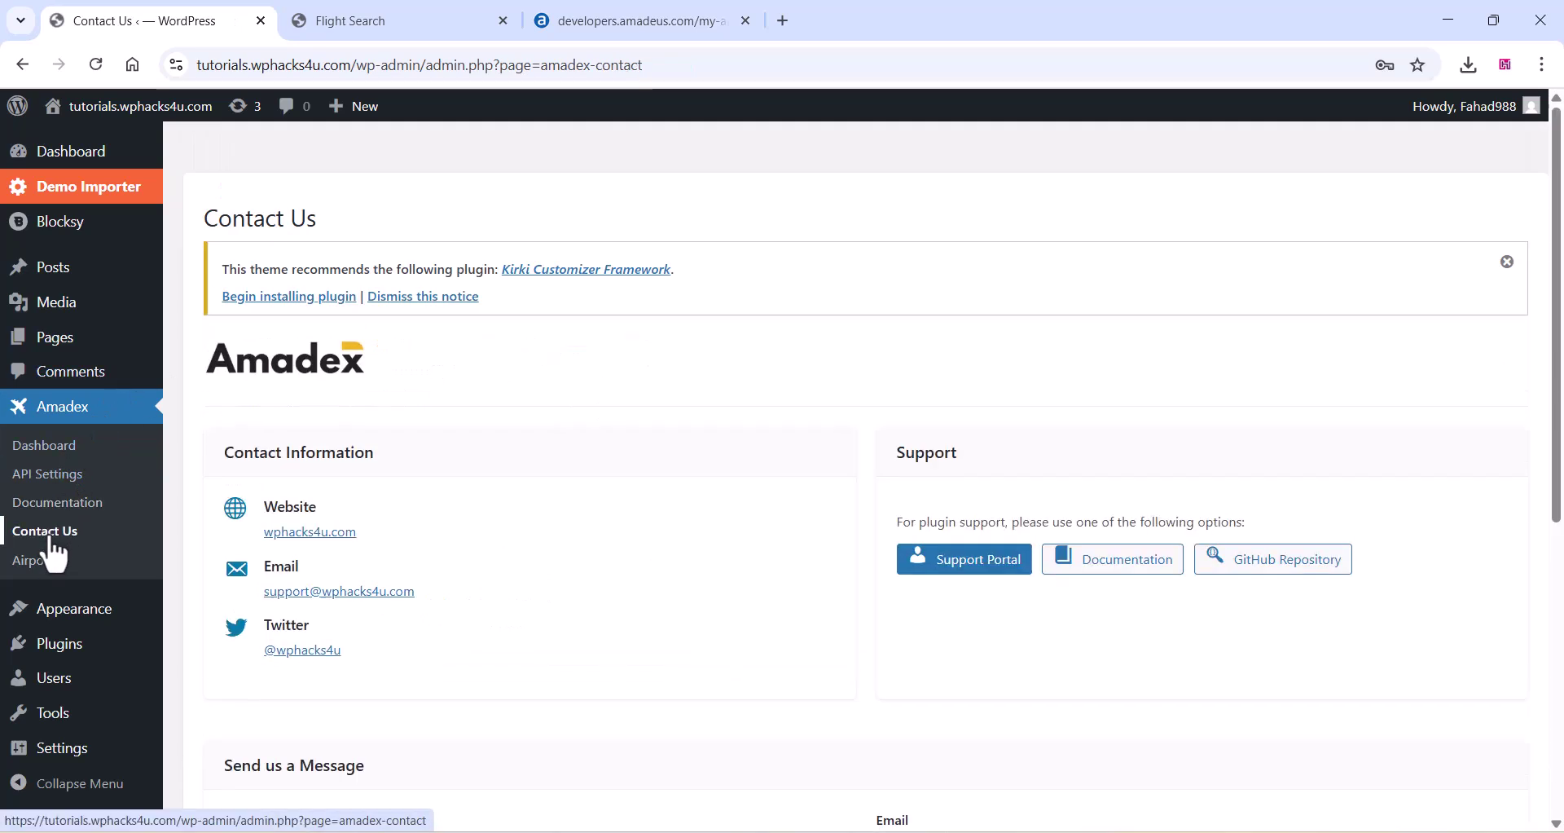
scroll(407, 448, down, 3)
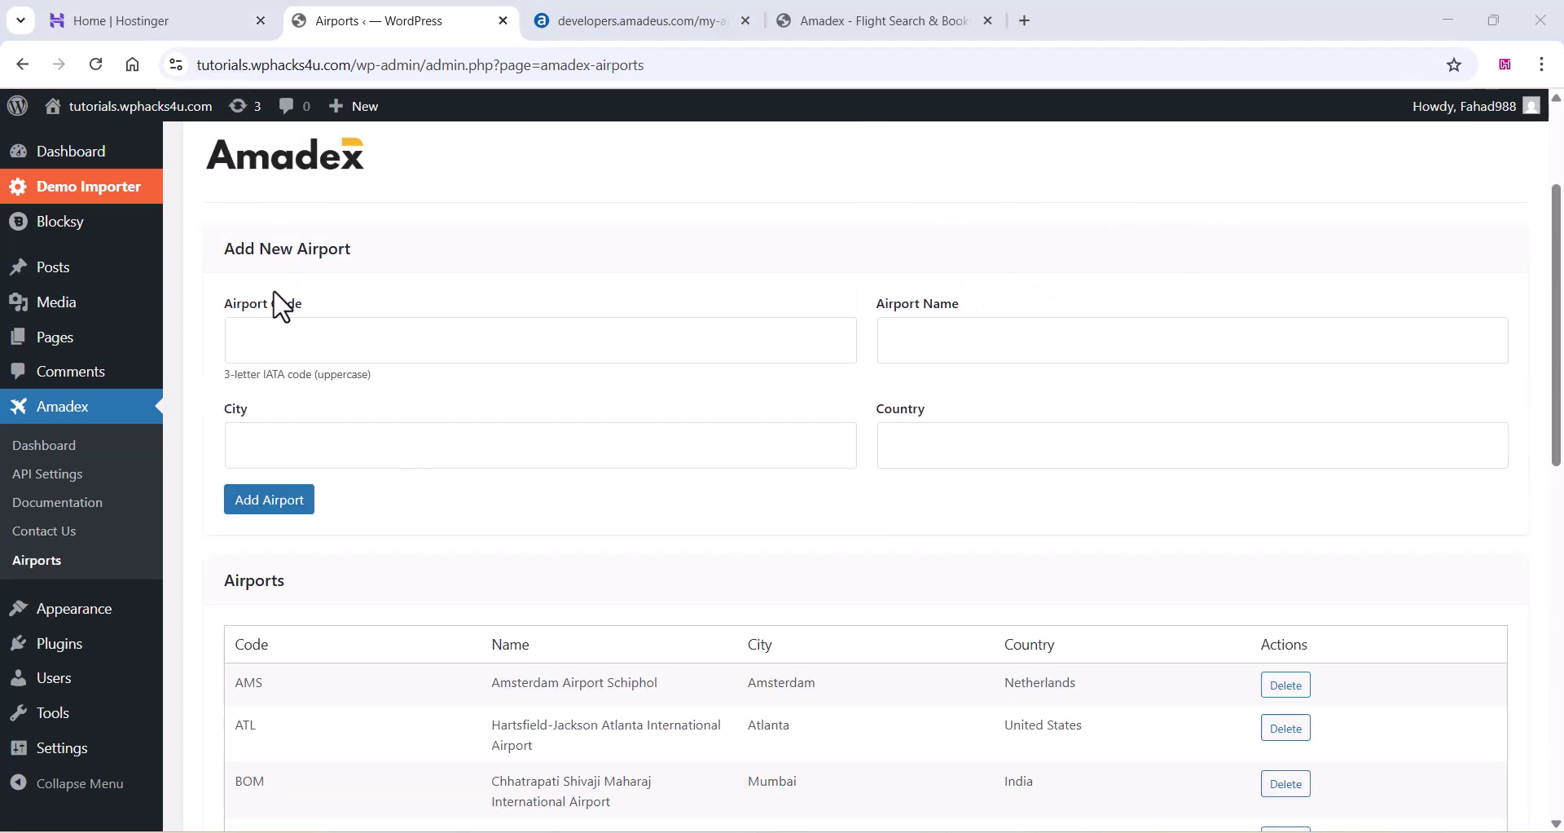
Add airport code COK, named Cochin, city cochin, with its country to the airport list.
click(257, 337)
click(926, 344)
text(COK)
key(Caps_Lock)
text(ochin)
click(419, 452)
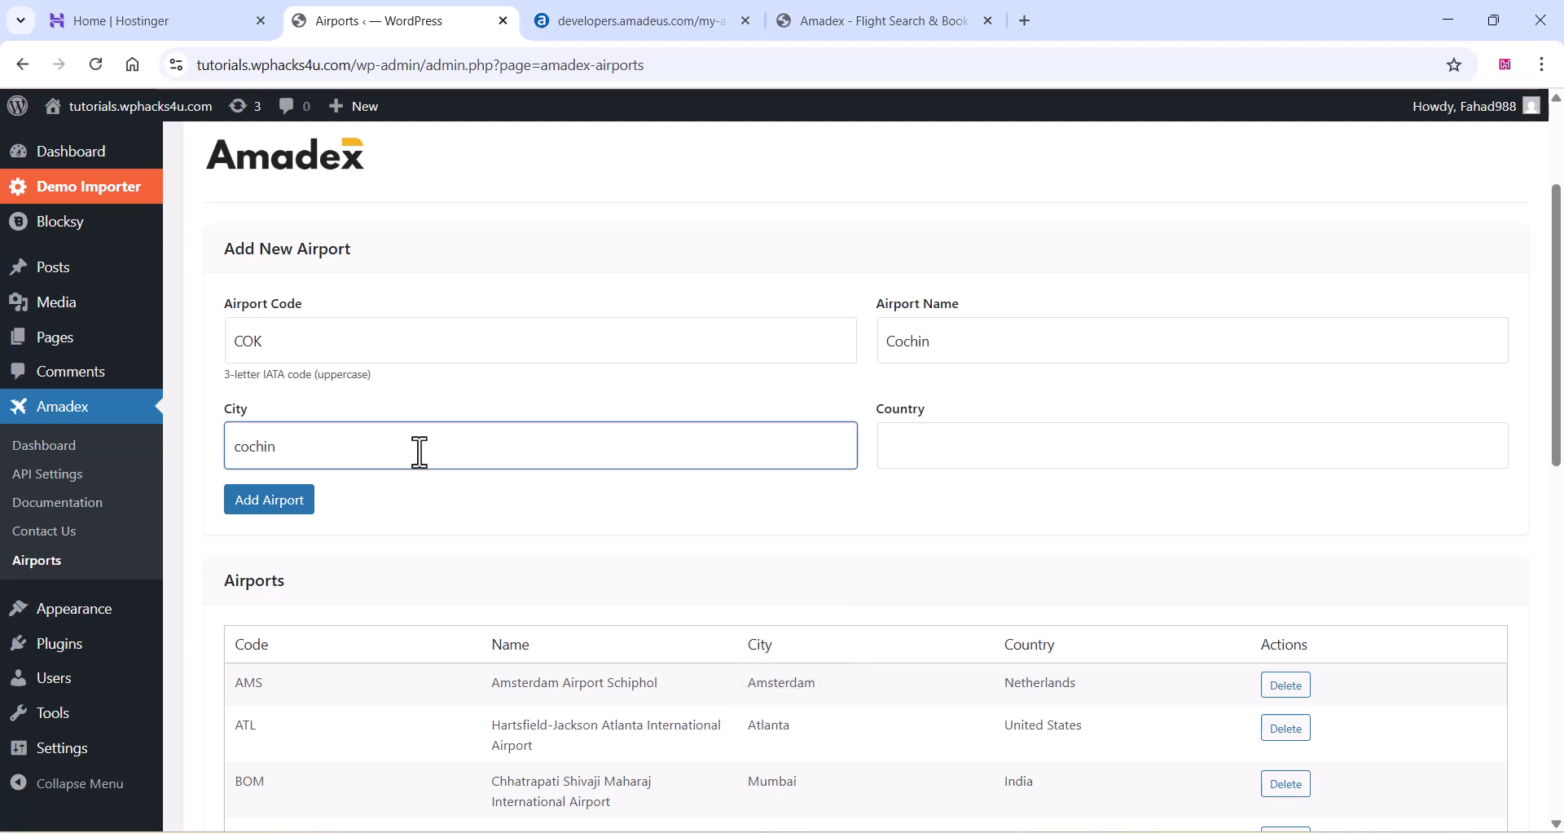
click(936, 458)
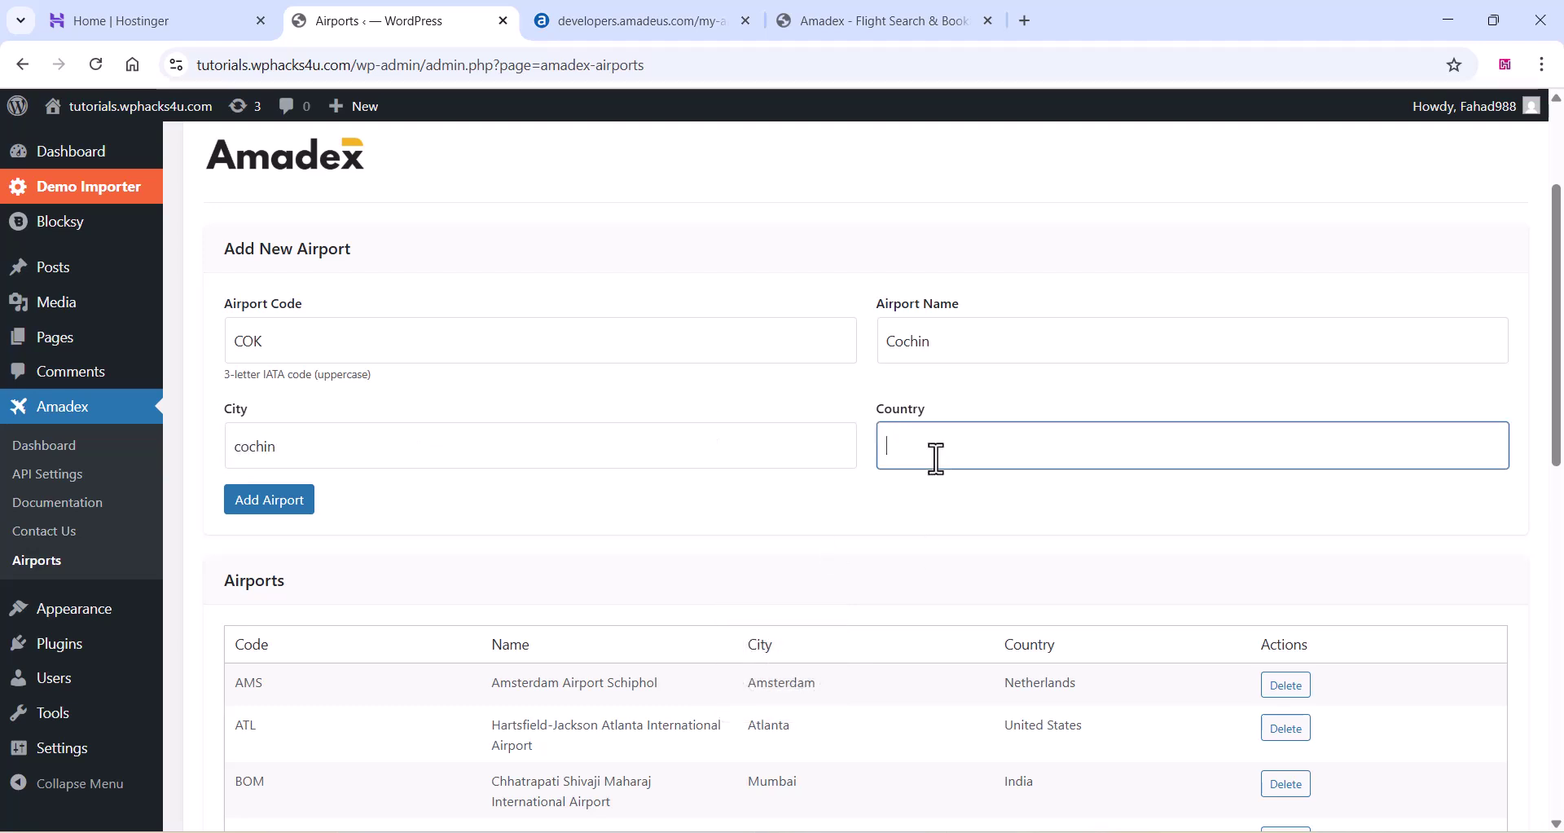
click(236, 500)
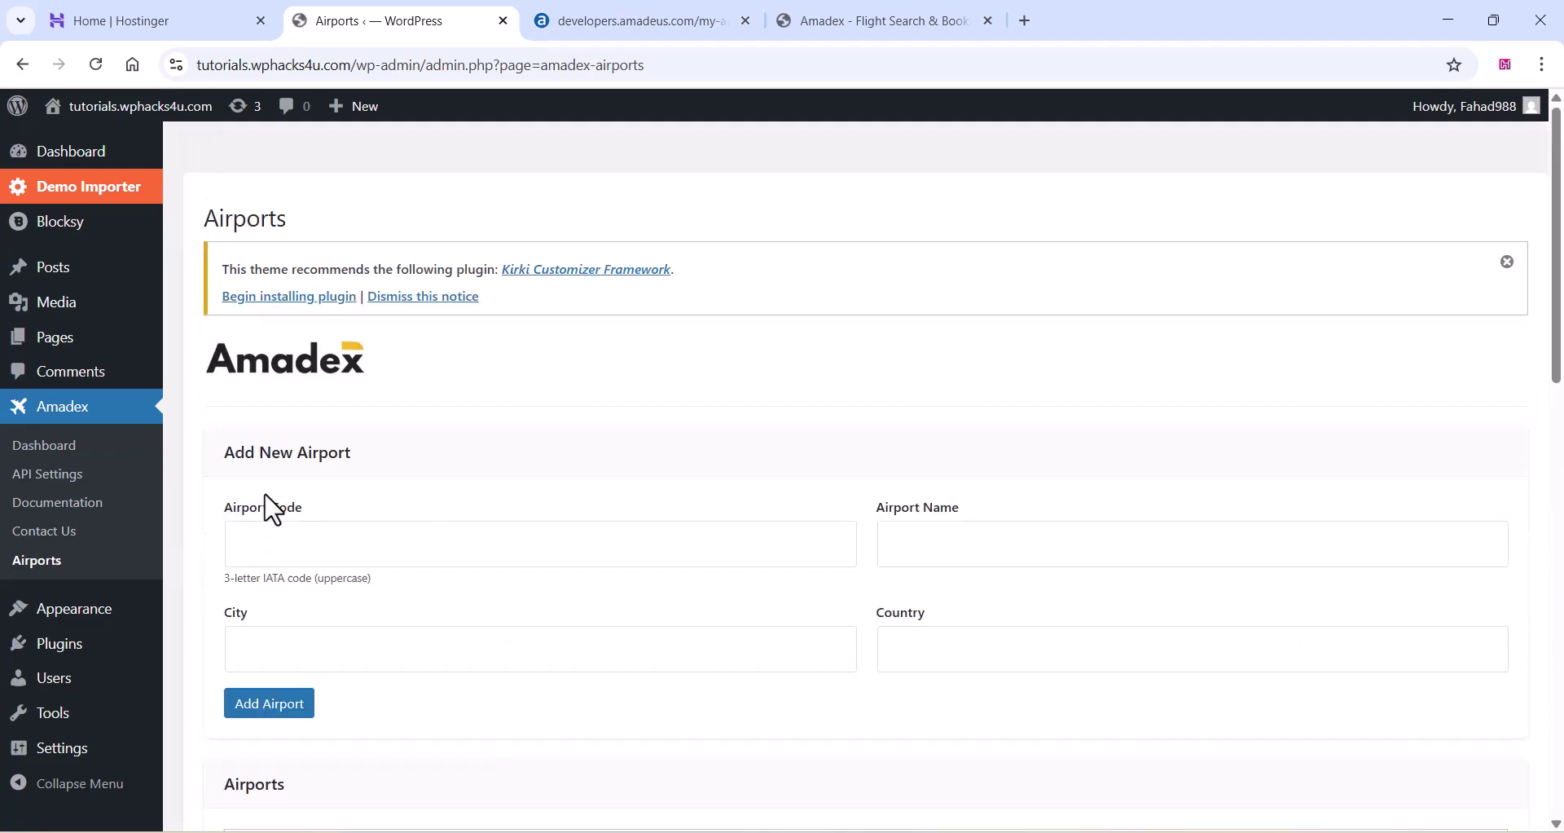
scroll(377, 516, down, 10)
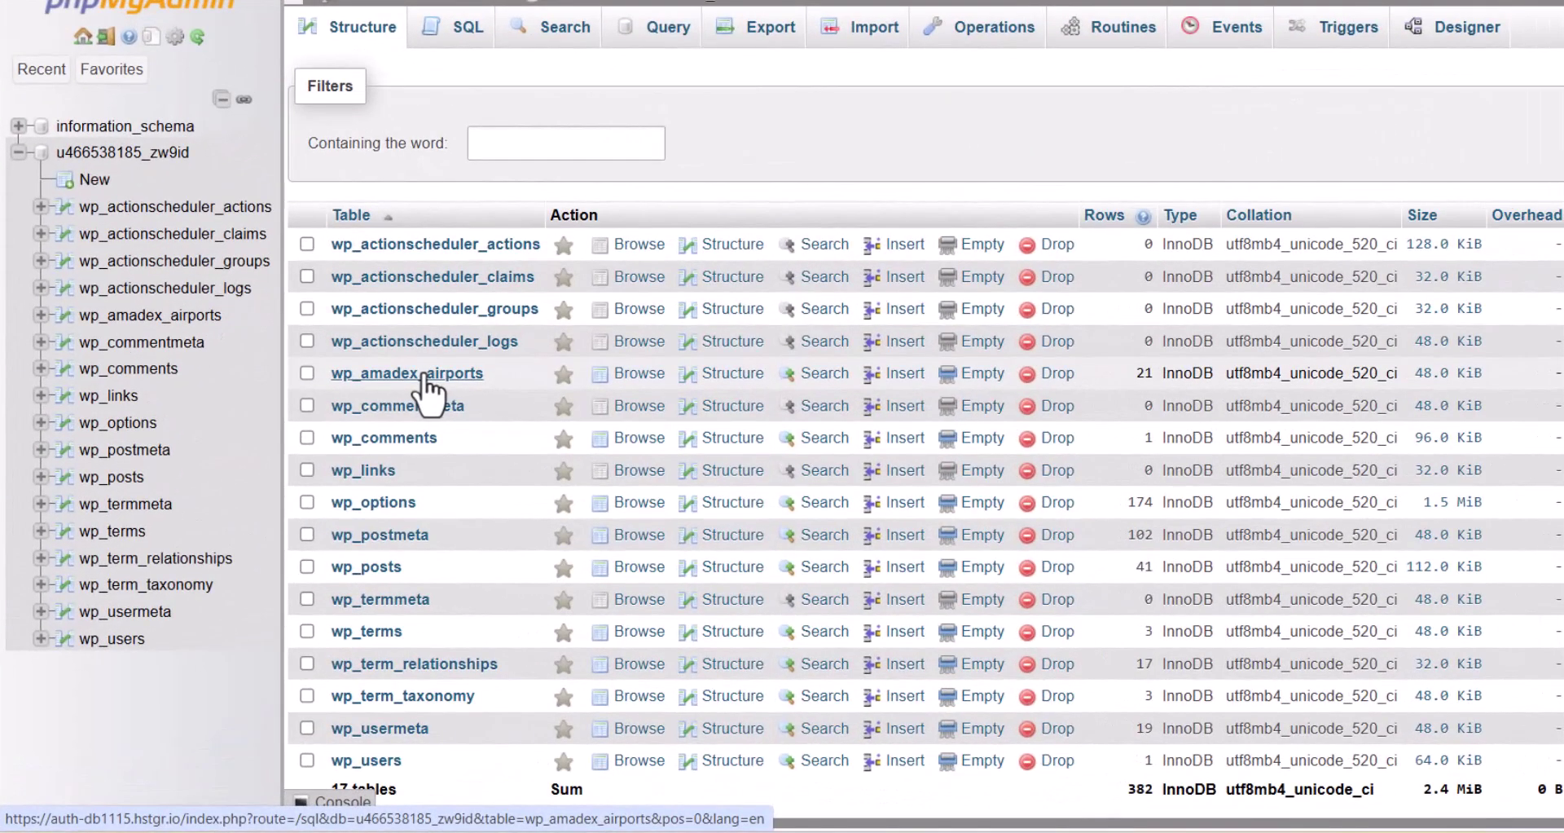
Import airportcsv.csv into wp_amadex_airports with Update data on duplicate keys enabled.
click(423, 374)
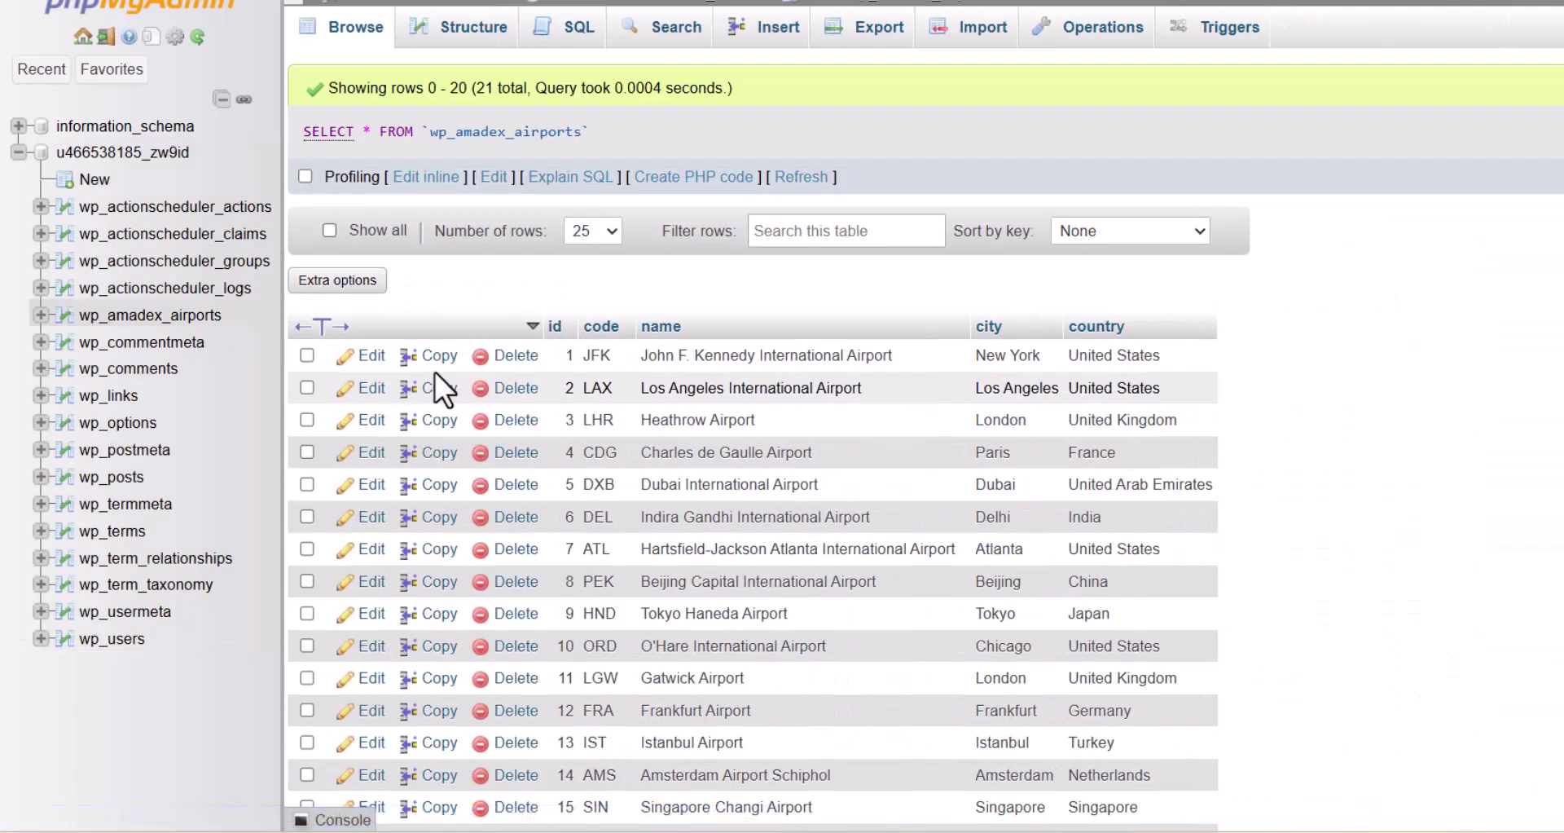
scroll(742, 525, down, 5)
scroll(741, 529, up, 3)
scroll(738, 516, up, 2)
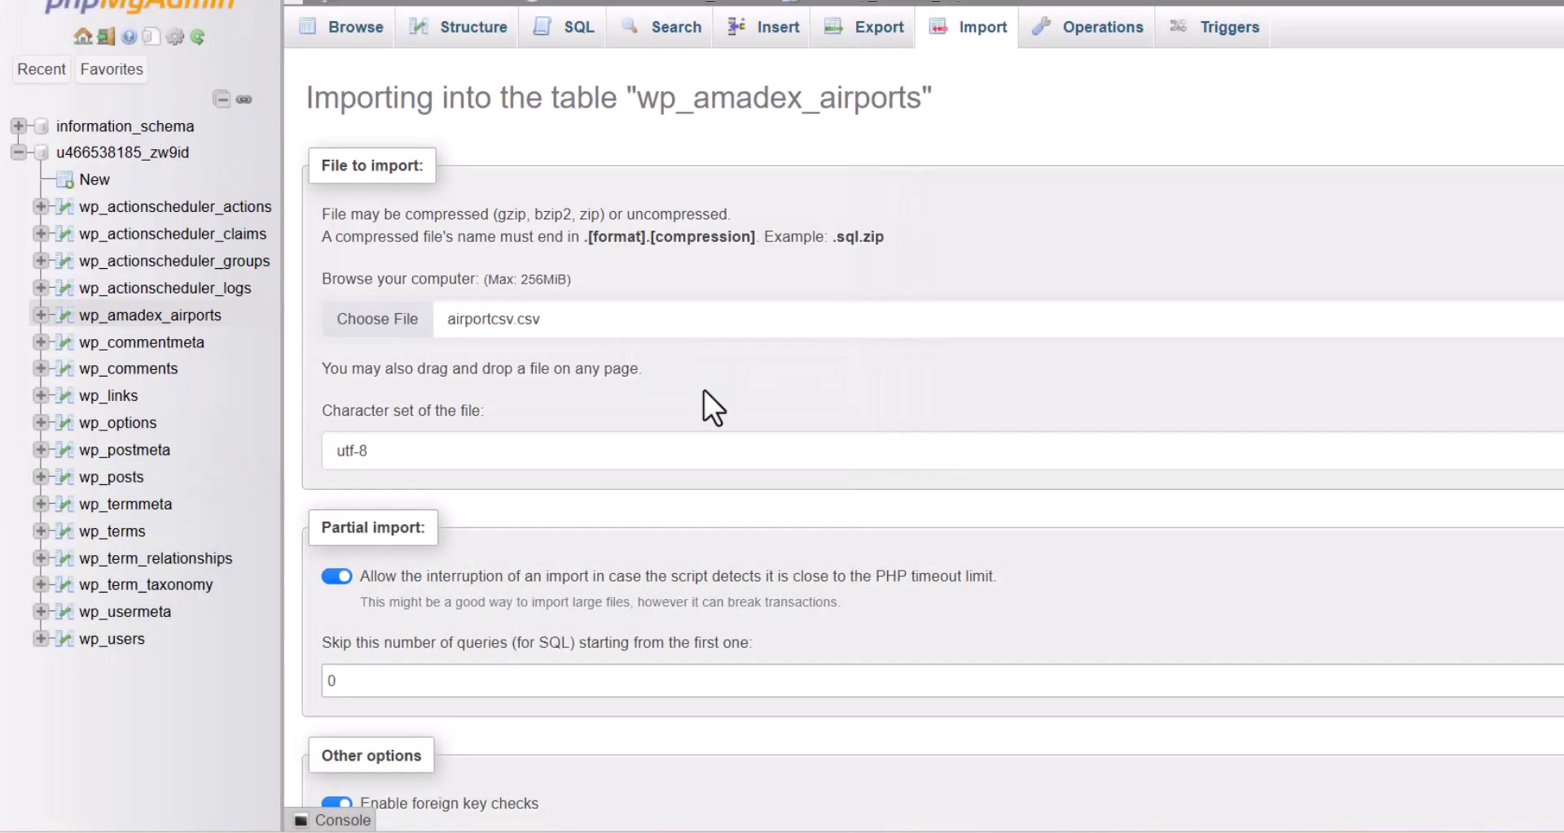
scroll(506, 464, down, 7)
scroll(476, 534, down, 3)
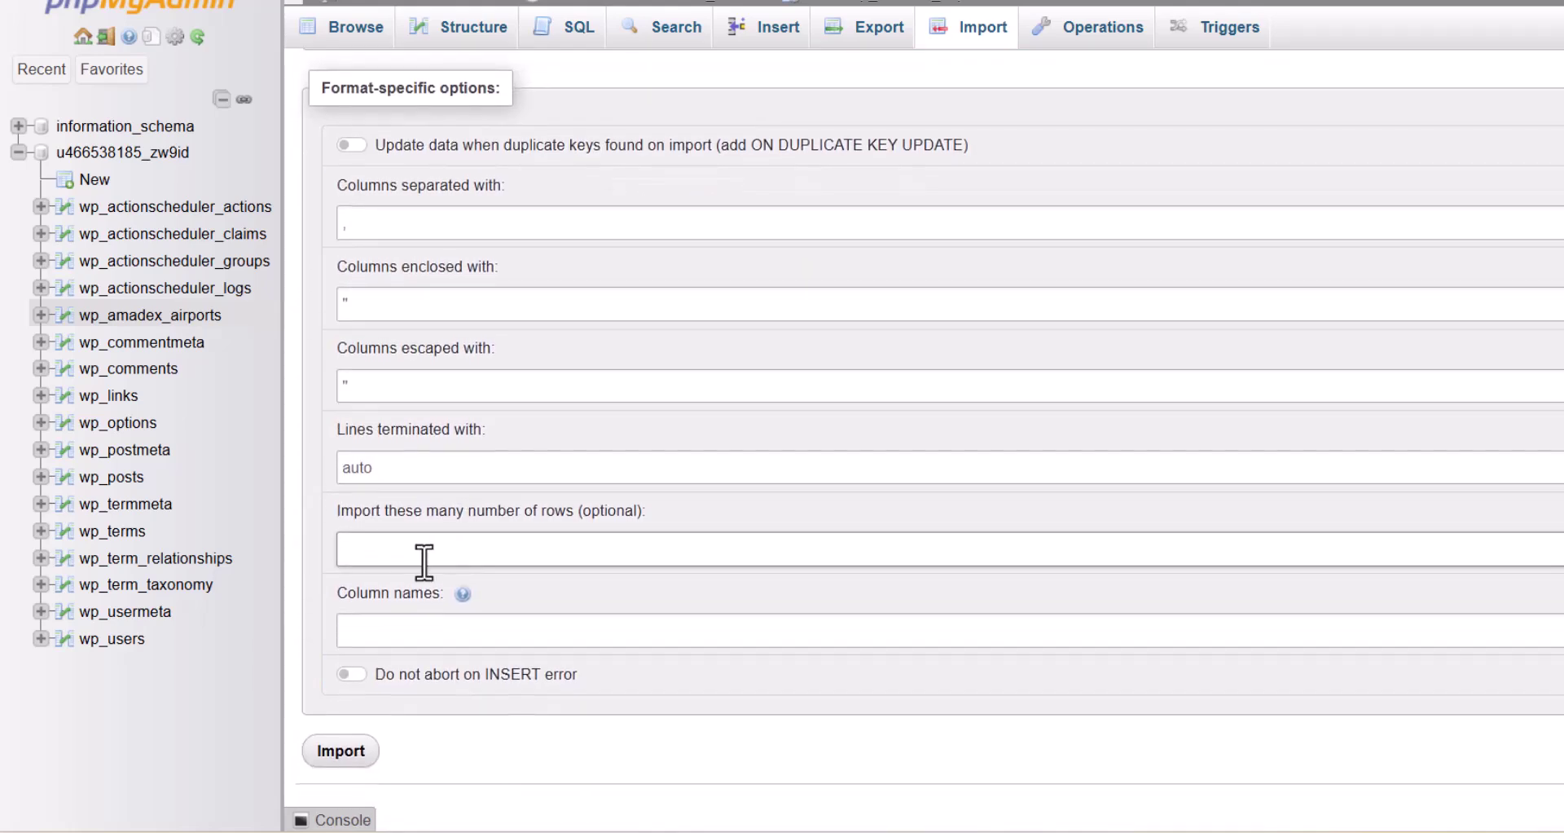
click(353, 145)
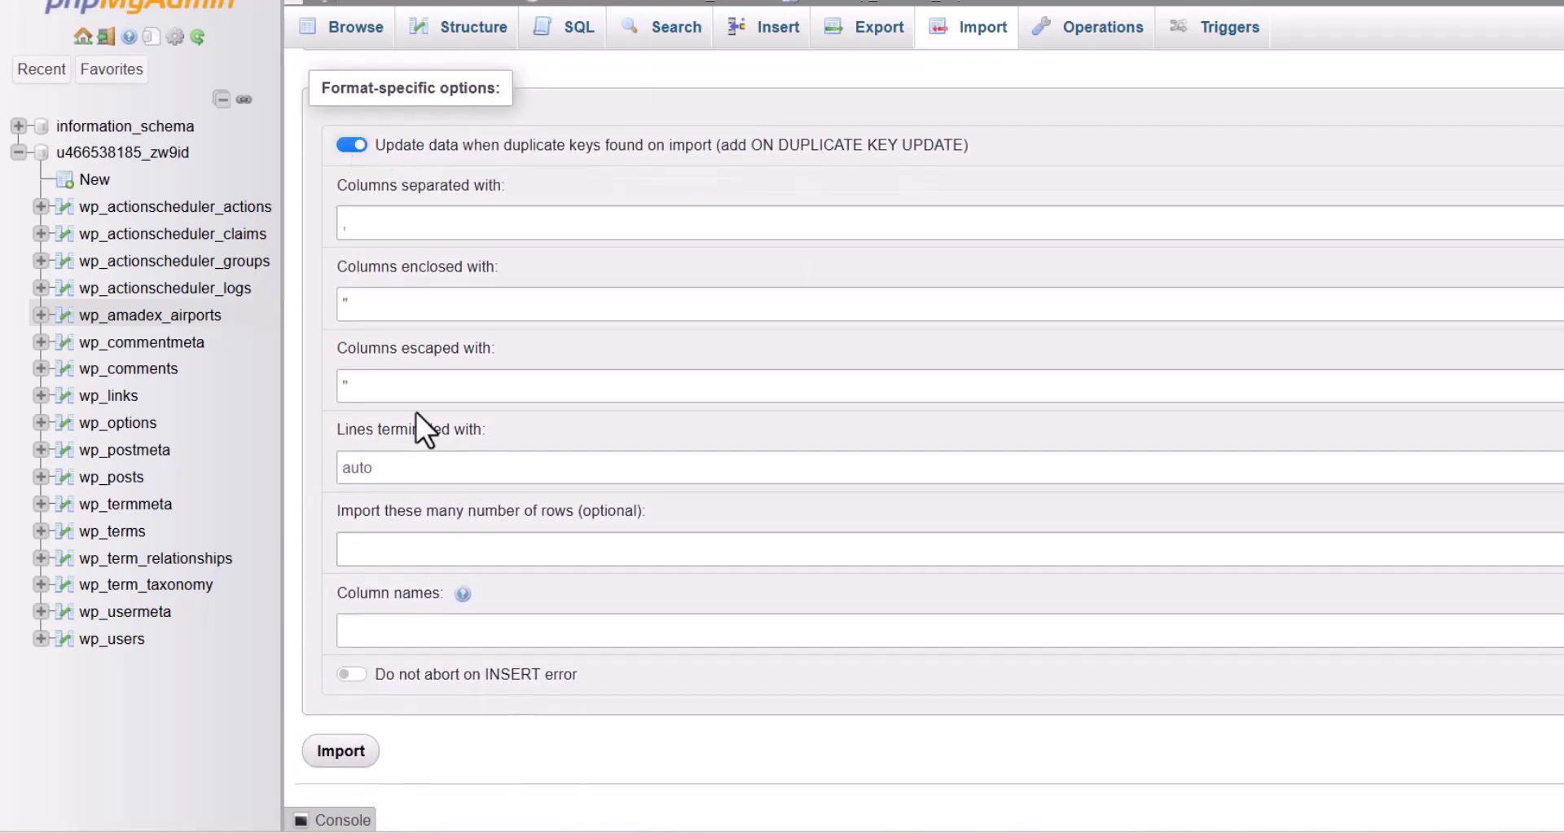
click(343, 747)
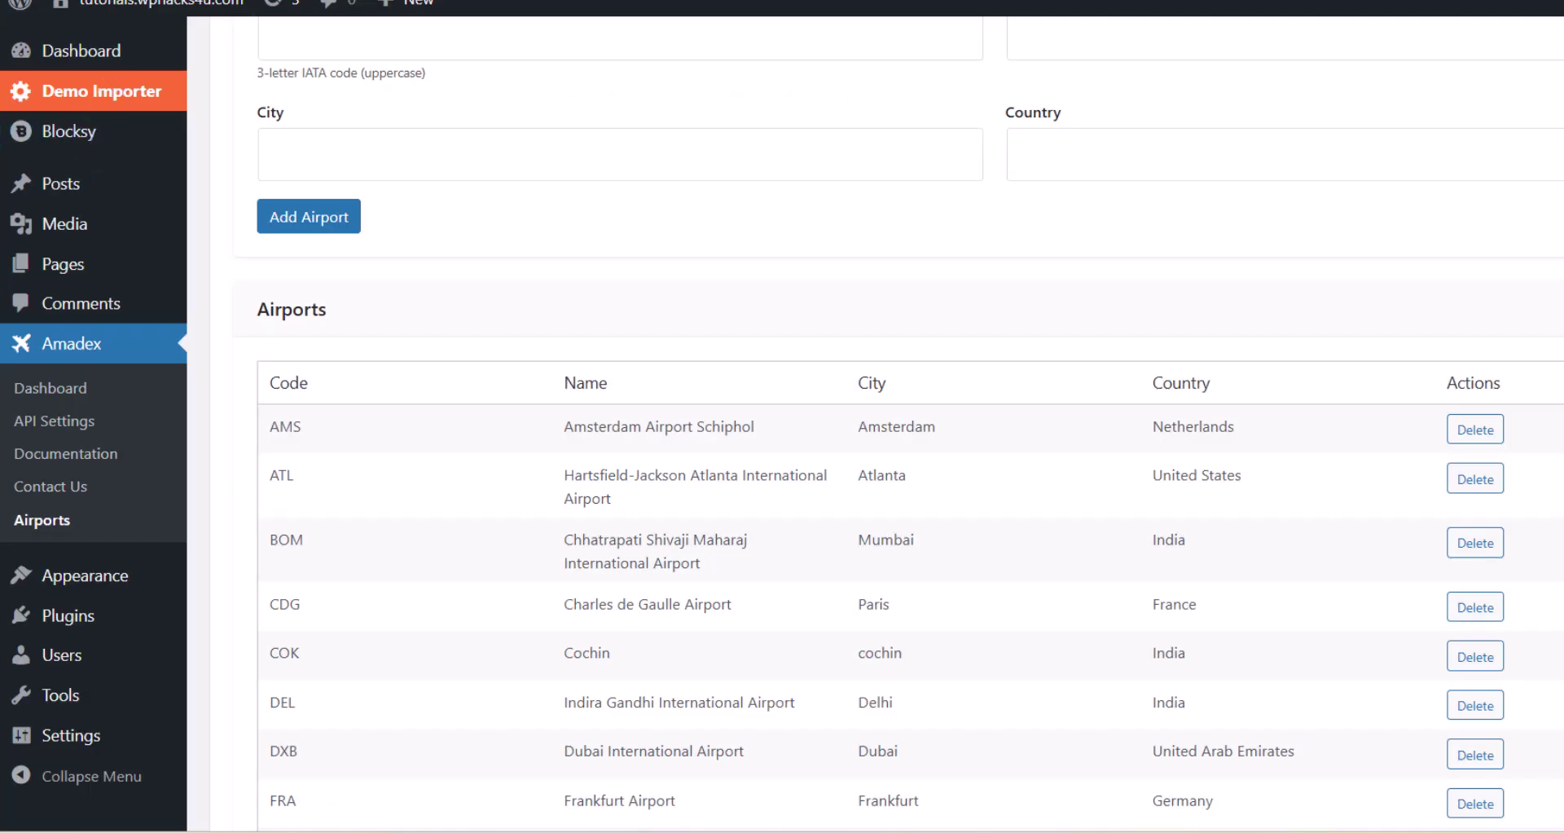
Reload the Airports page and scroll through imported rows such as AAC Al Arish and AAE Annaba.
key(F5)
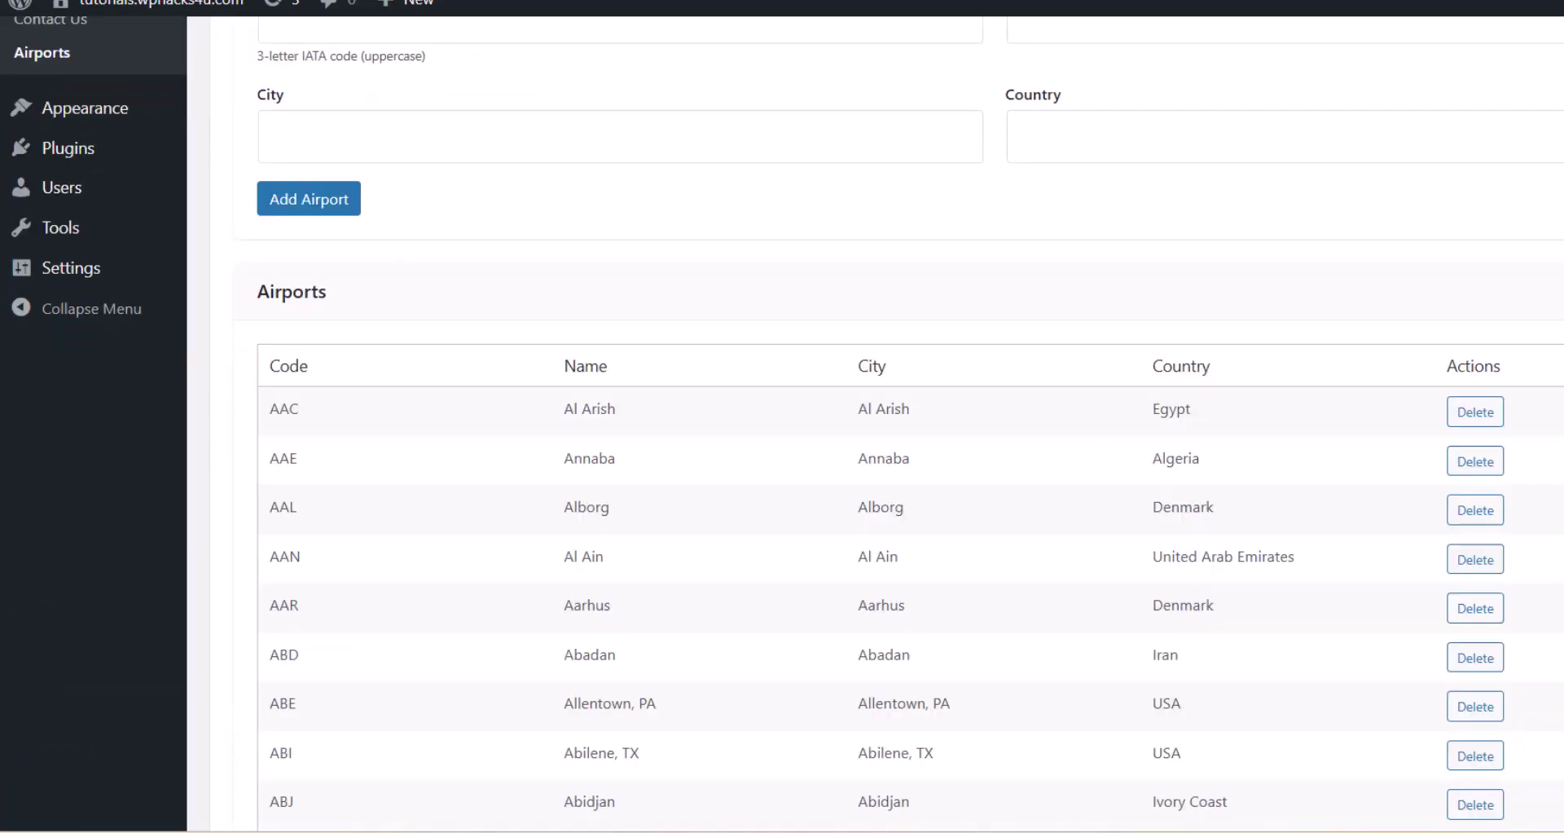
scroll(594, 539, down, 15)
scroll(594, 539, down, 20)
scroll(594, 539, down, 20)
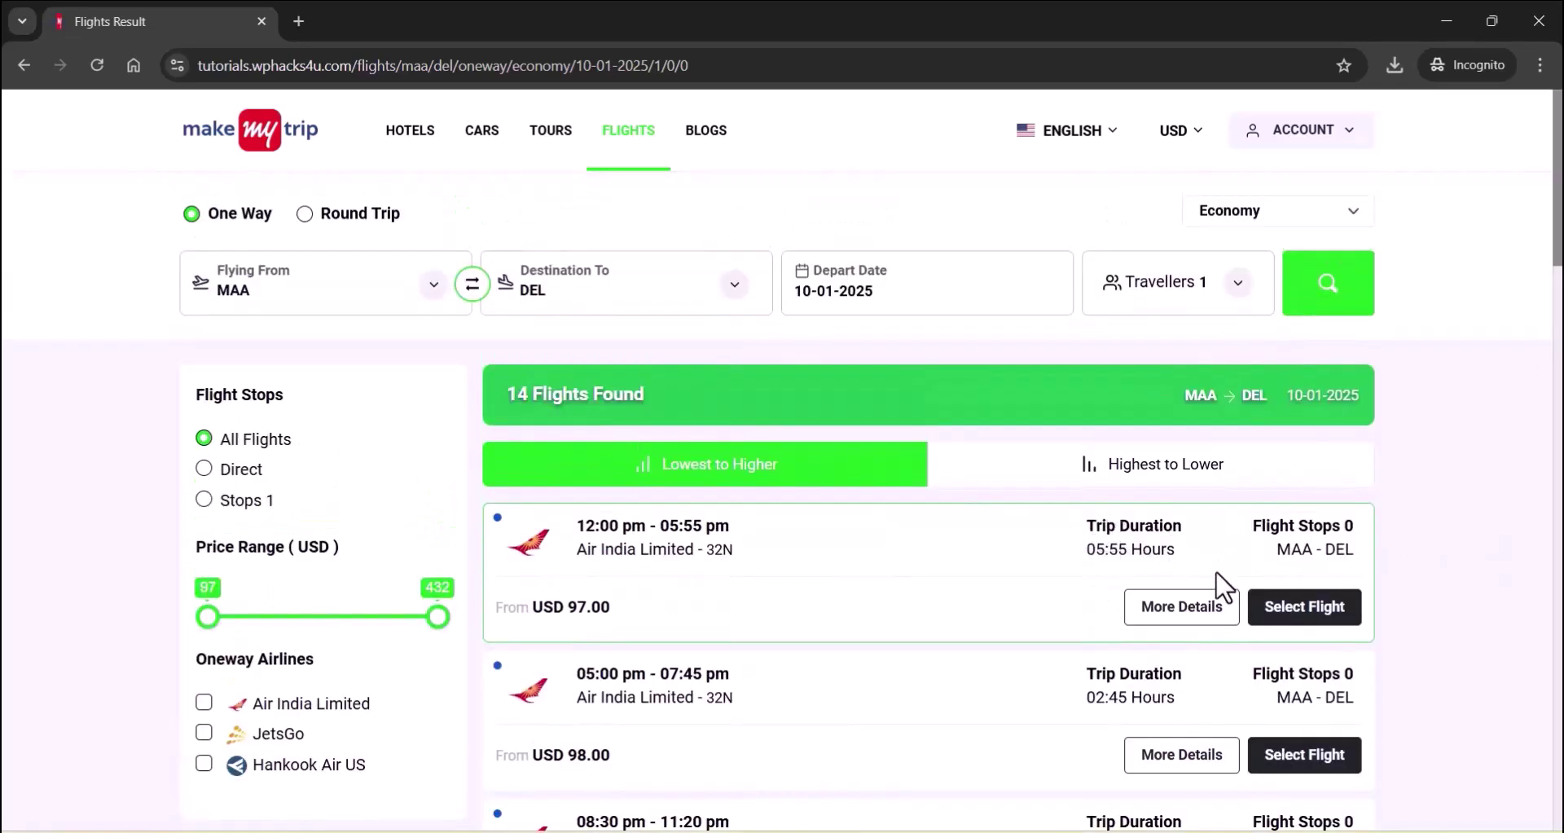
Select the 12:00 pm Air India MAA to DEL flight priced at USD 97.00.
click(1313, 613)
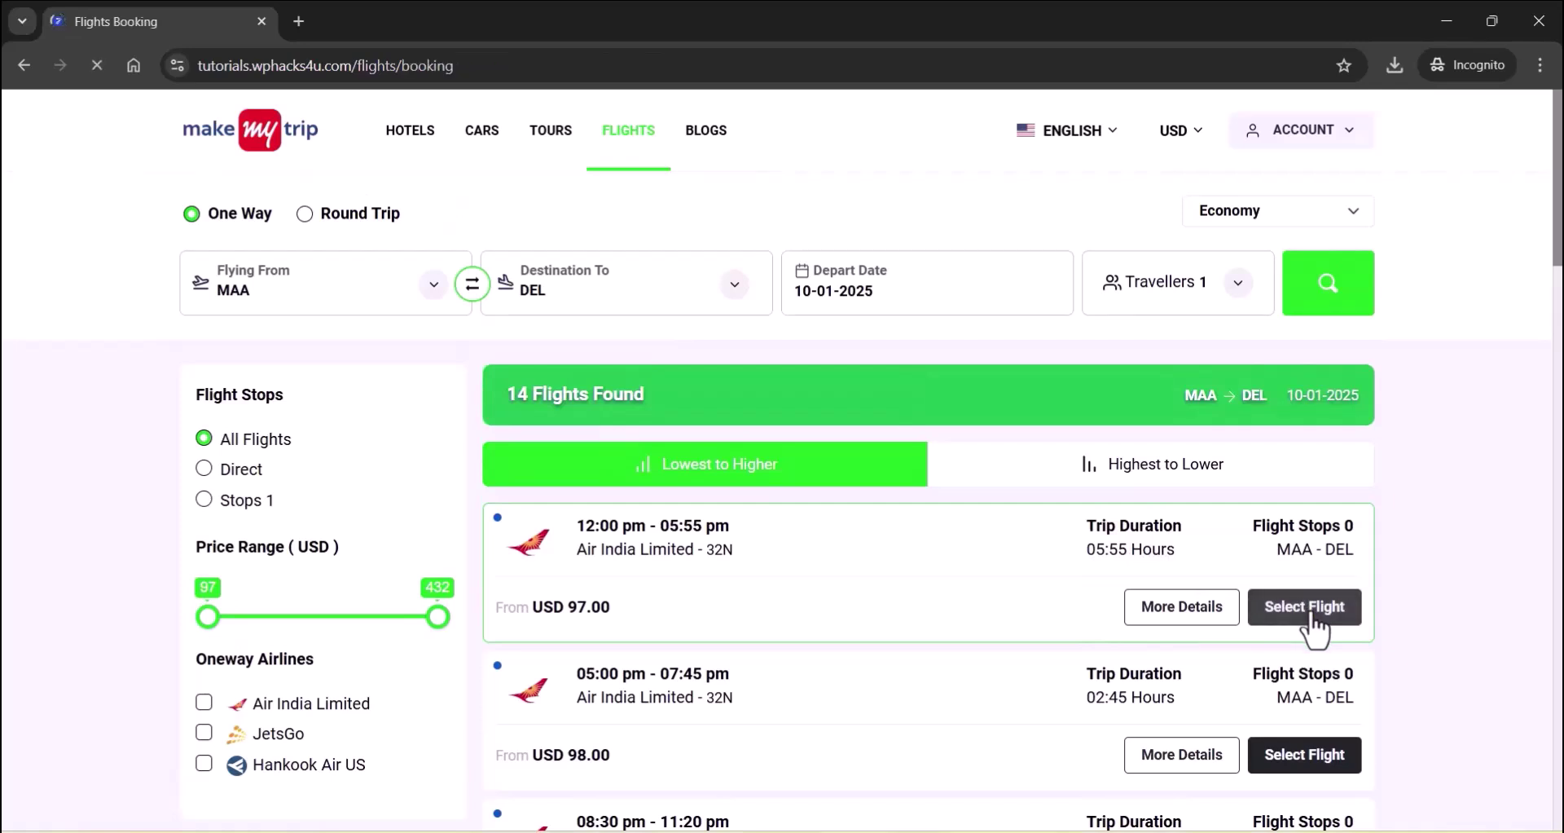